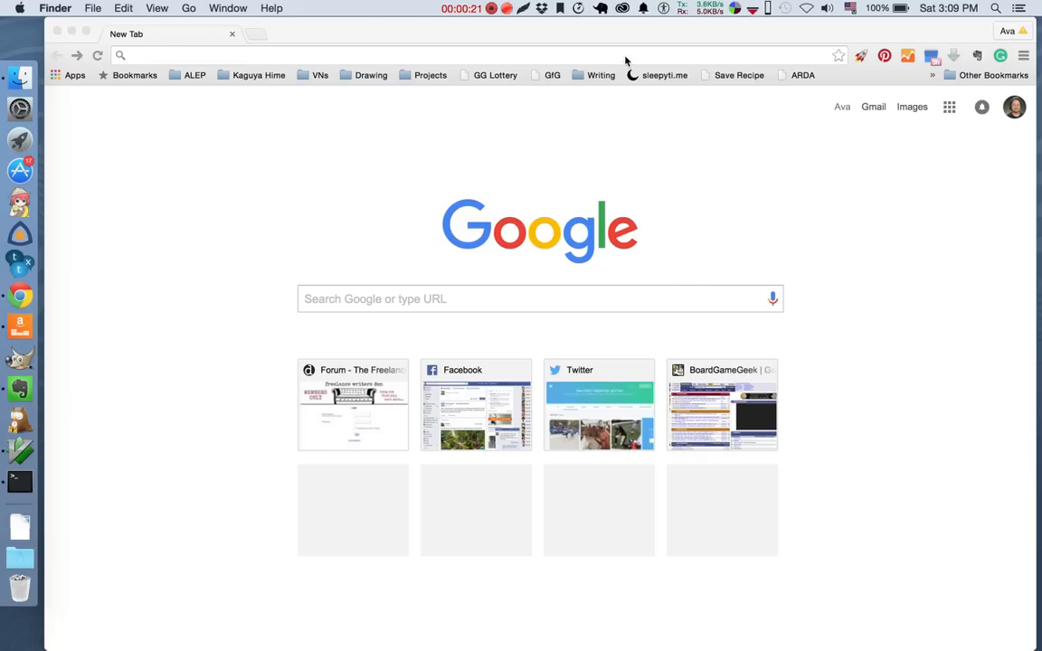
Open the website trello.com in the current browser tab.
click(605, 55)
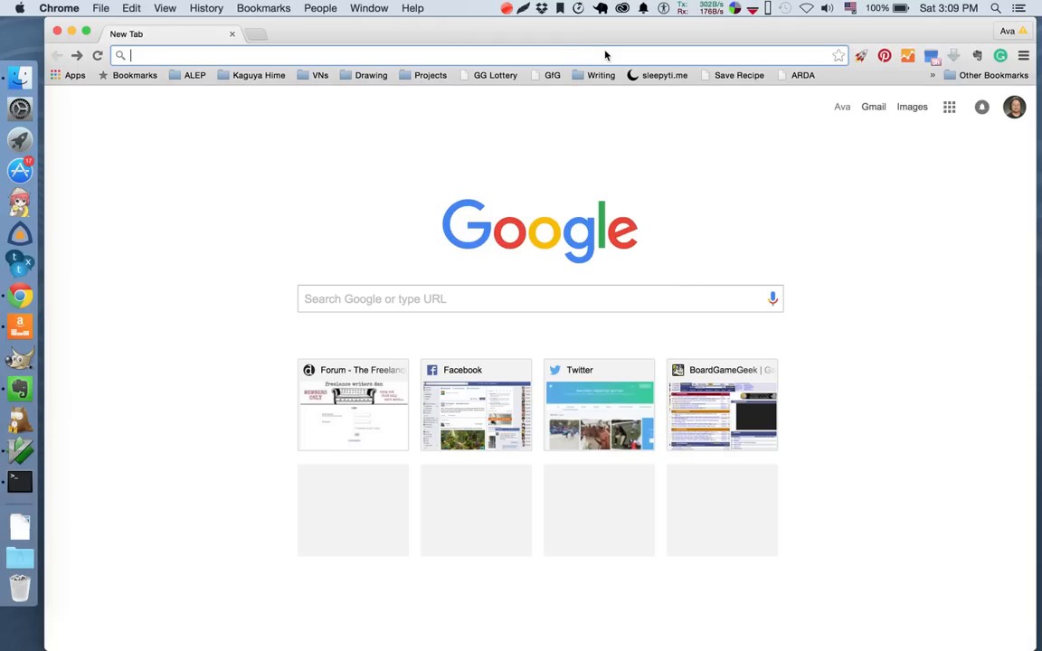
text(rel)
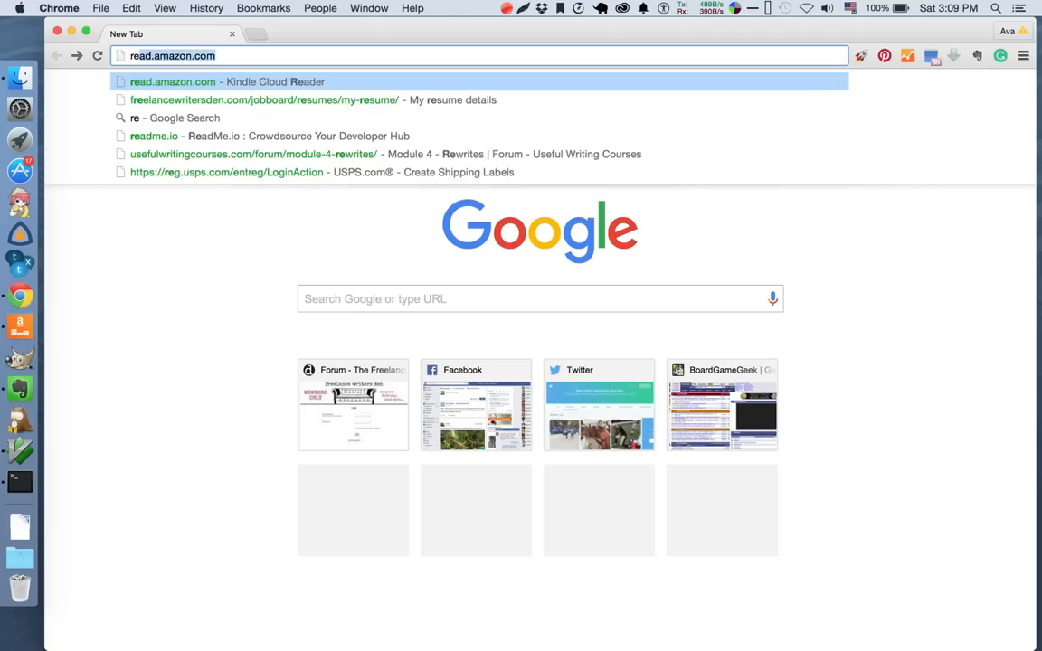
key(BackSpace)
key(BackSpace)
key(BackSpace)
text(trello.com)
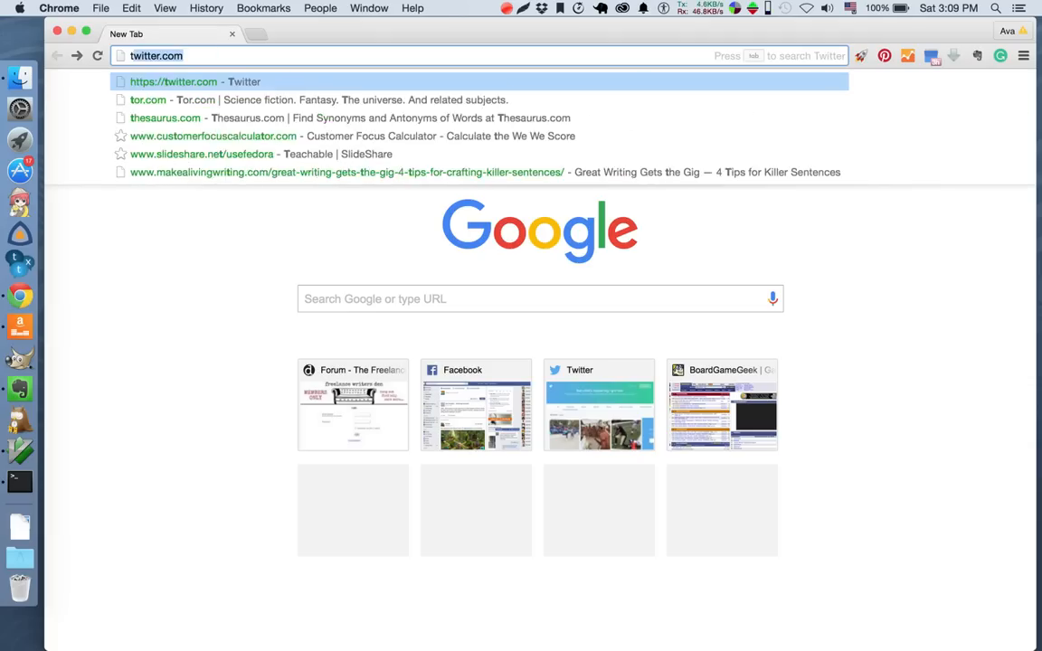
key(Return)
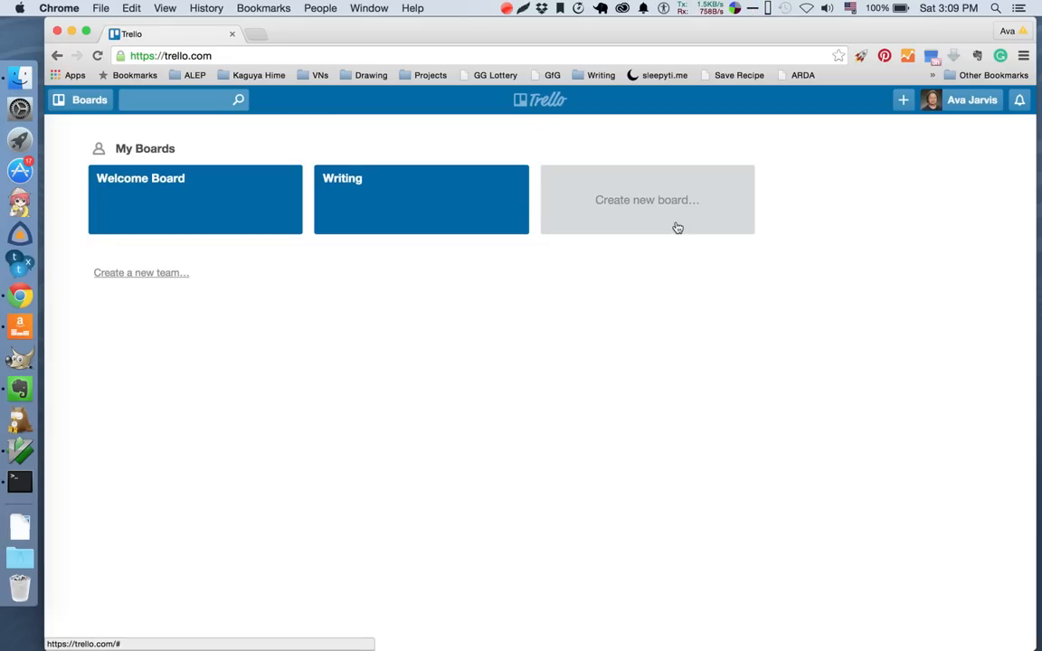
Create a private board titled "Example Demo" and hide the board's menu.
click(665, 192)
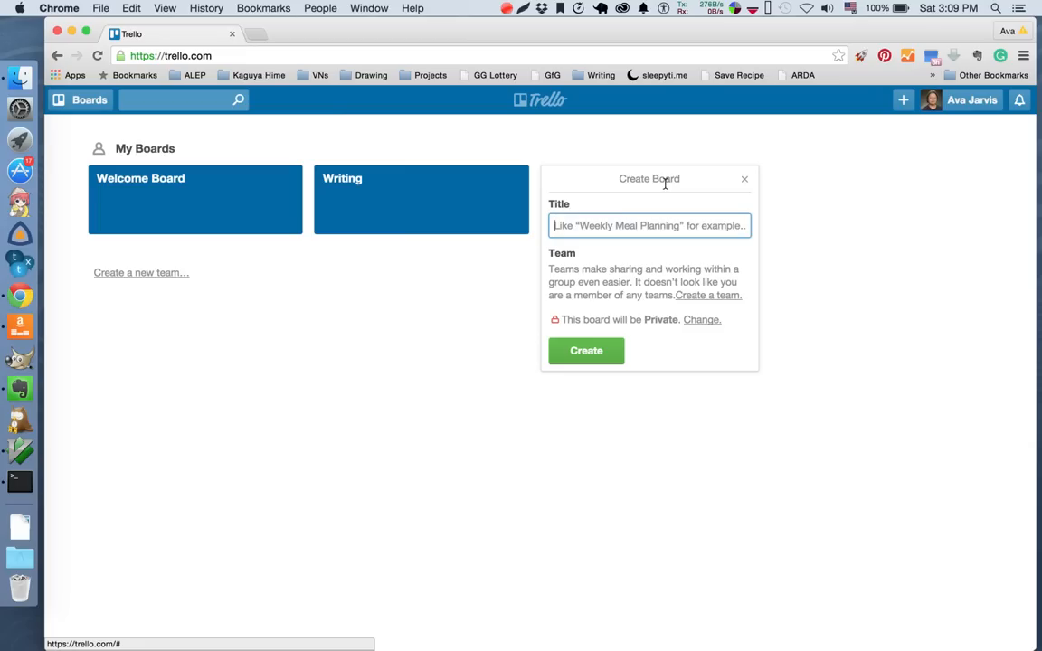
text(Test)
key(BackSpace)
key(BackSpace)
key(BackSpace)
key(BackSpace)
text(Exam)
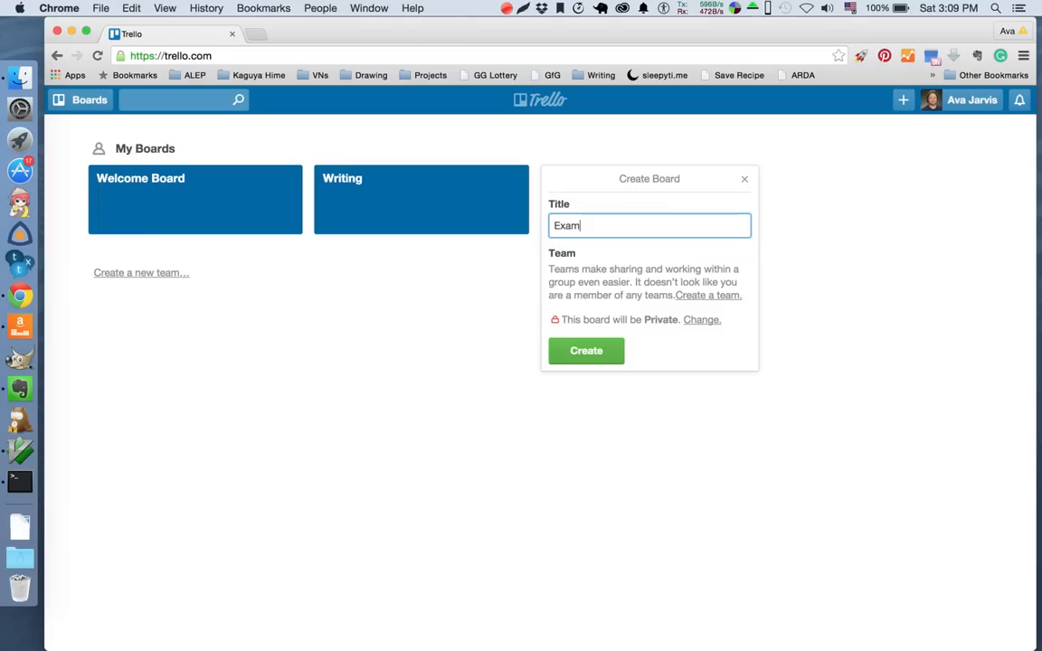
text(ple Demo)
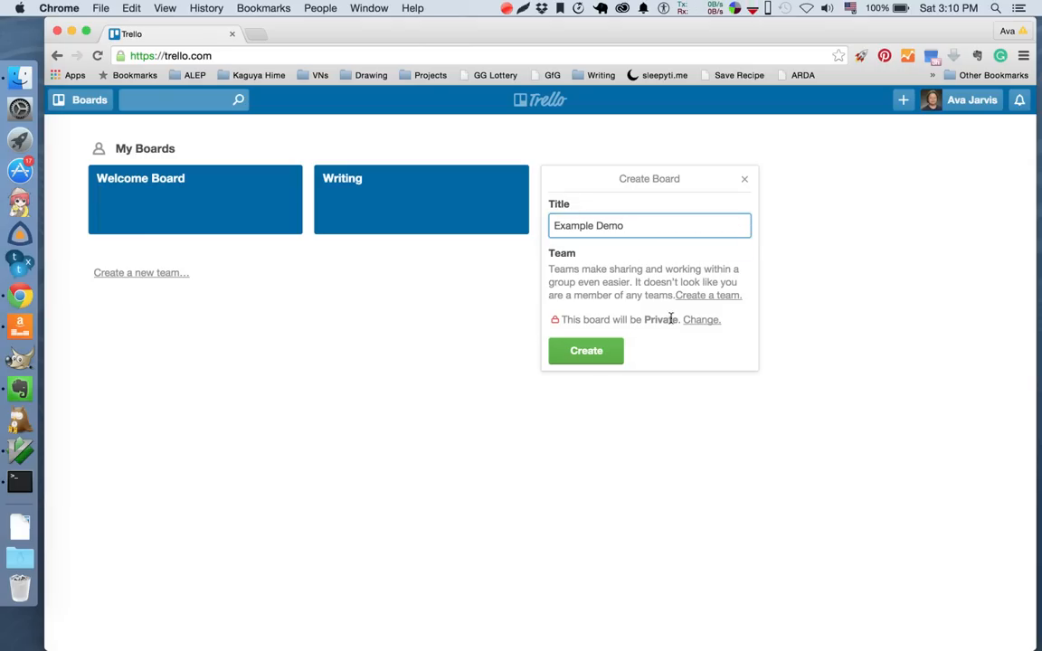
click(595, 359)
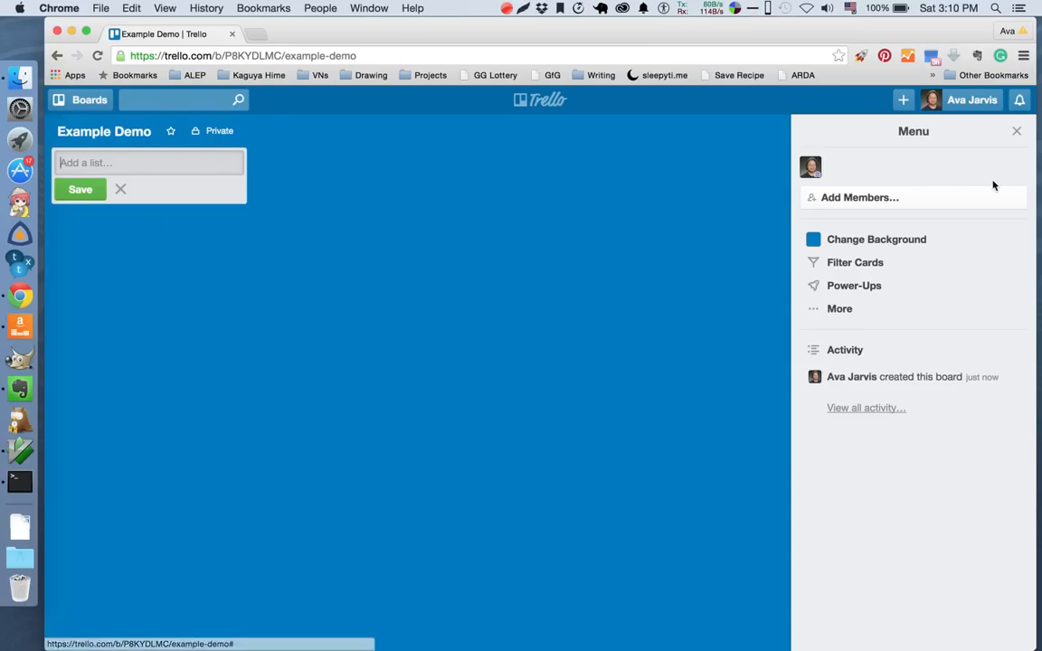
click(1016, 131)
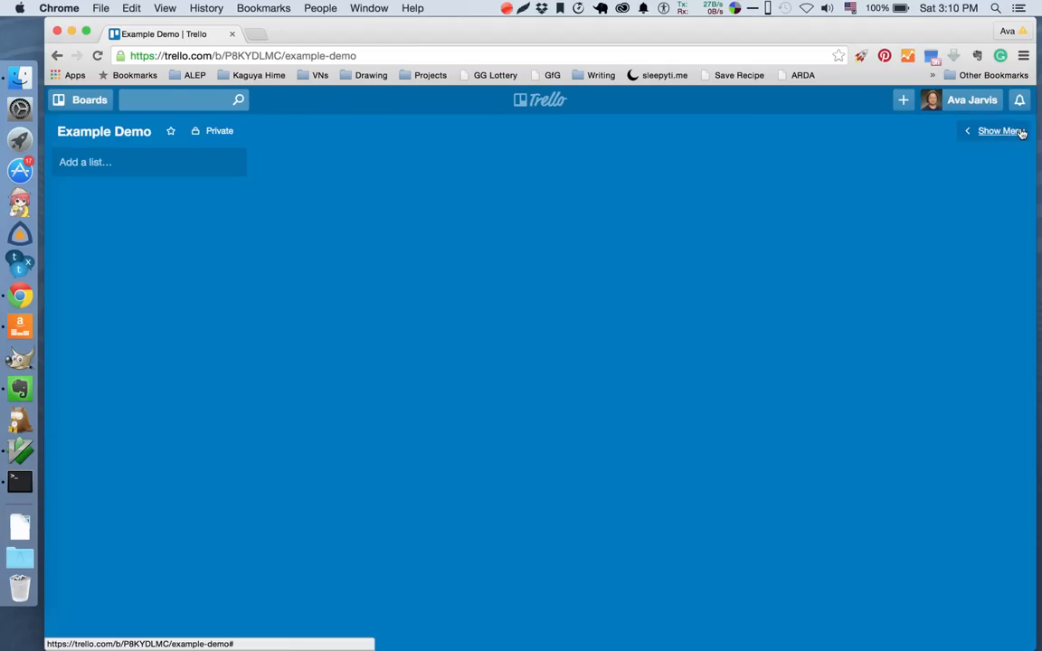
Add a first list named "TO DO" to the Example Demo board.
click(131, 170)
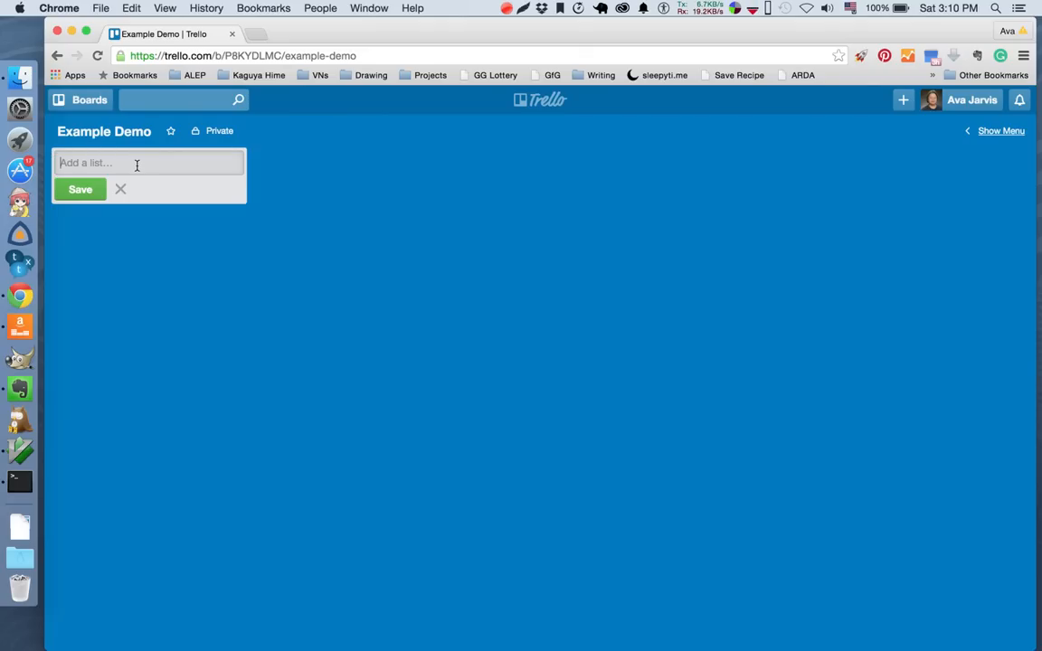
text(Queu)
key(BackSpace)
key(BackSpace)
key(BackSpace)
key(BackSpace)
text(TO)
click(69, 190)
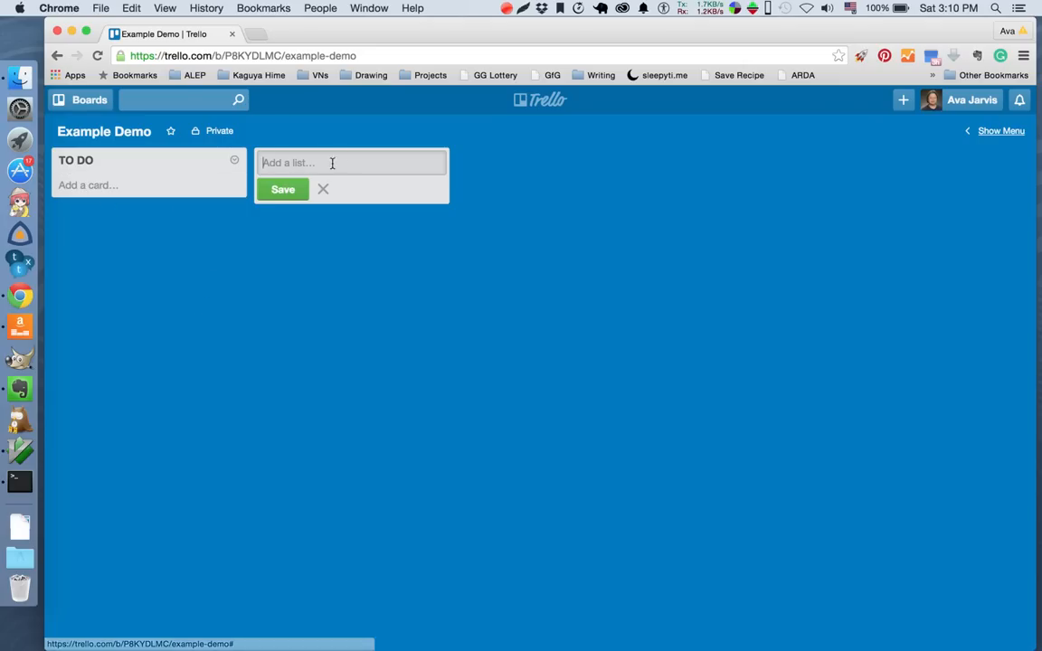
Add three more lists to the board named "Days in Time", "In Progress" and "Finished".
text(Days in Time)
click(302, 182)
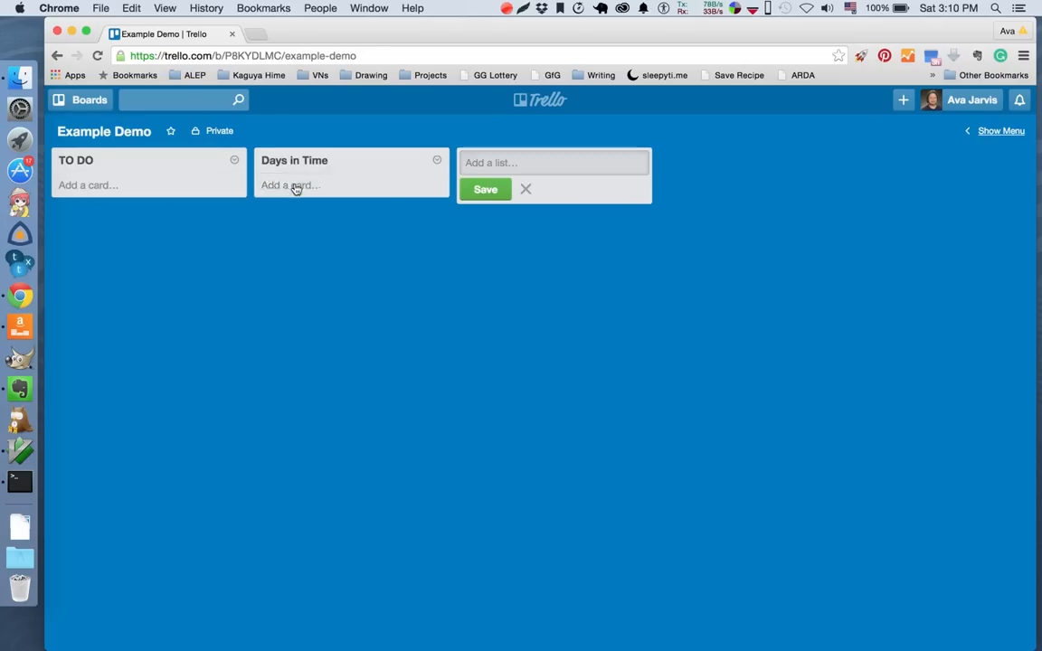
text(In Progress)
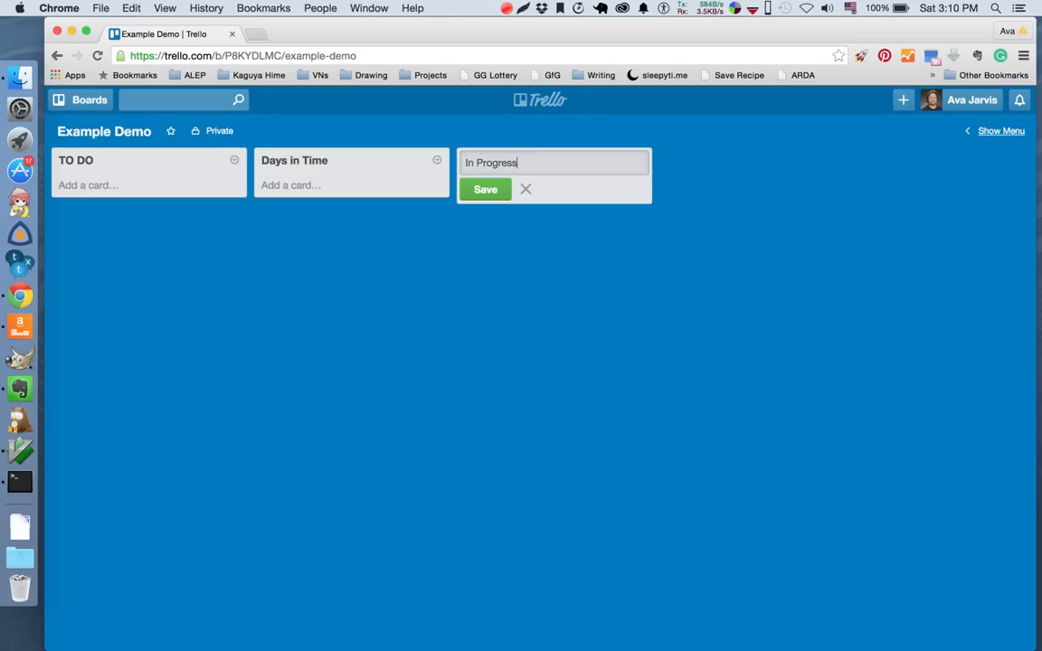
click(483, 188)
text(Finished)
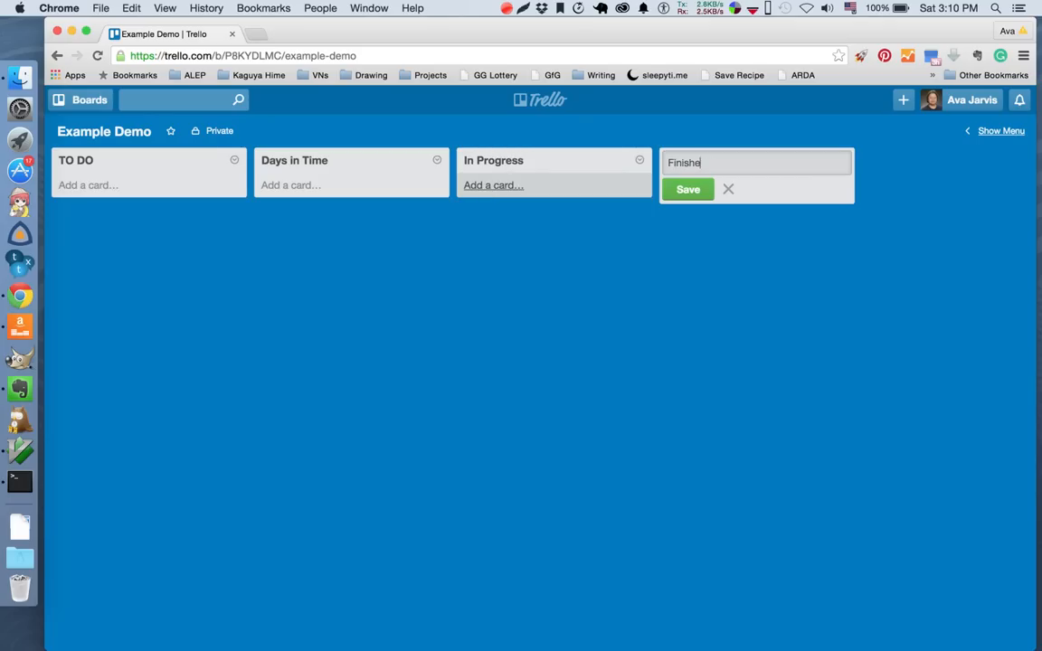
click(683, 190)
click(728, 250)
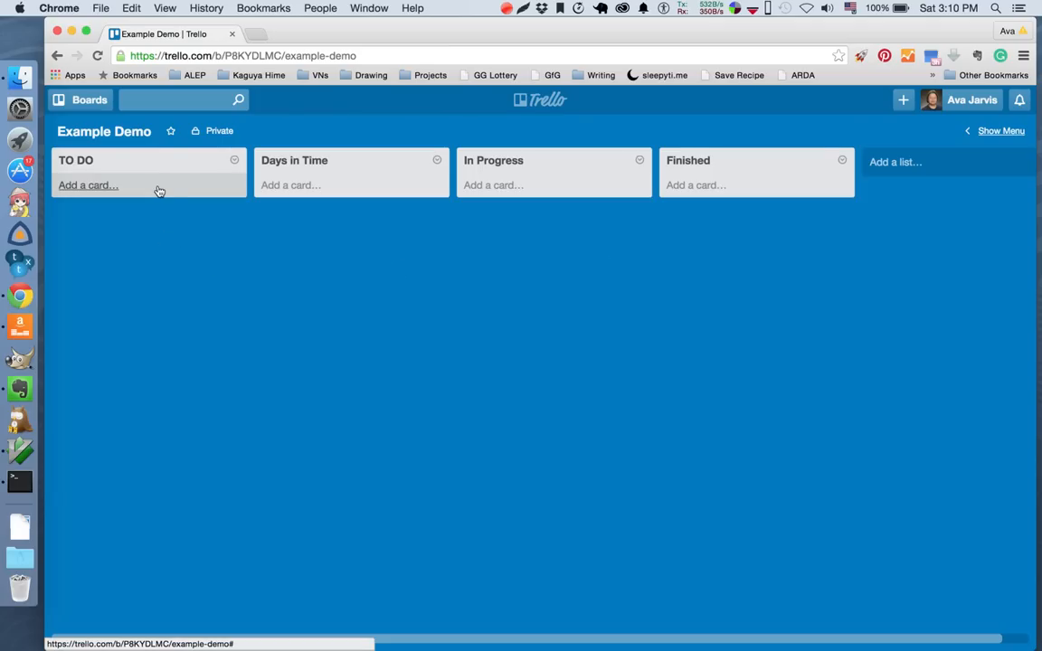
Add the card "Research company X for LOI" to the TO DO list.
click(97, 188)
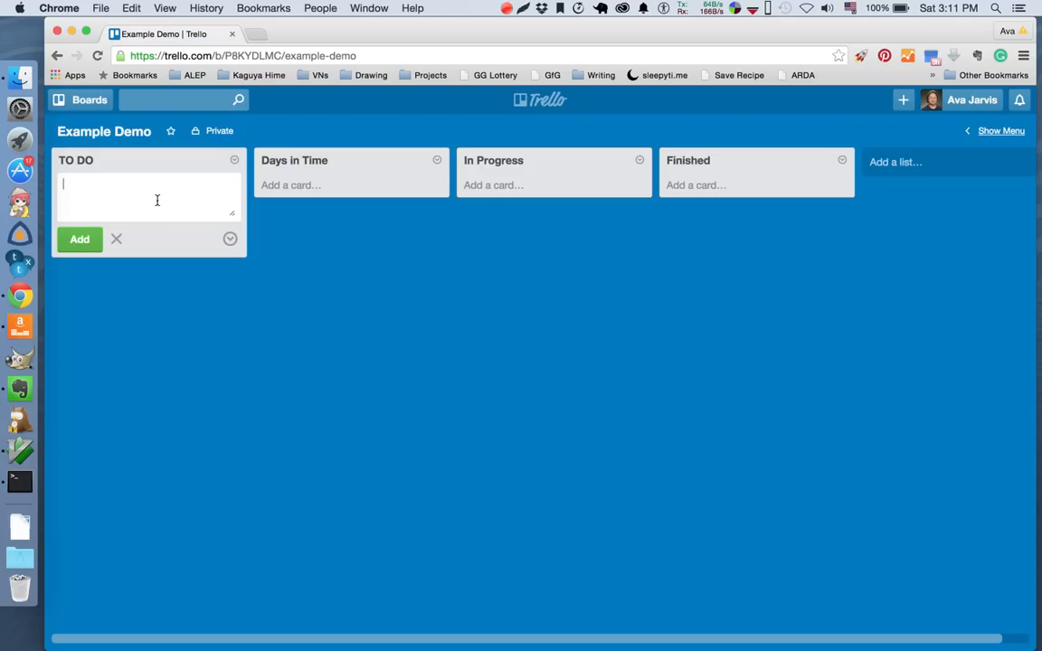
text(Research company X for LOI)
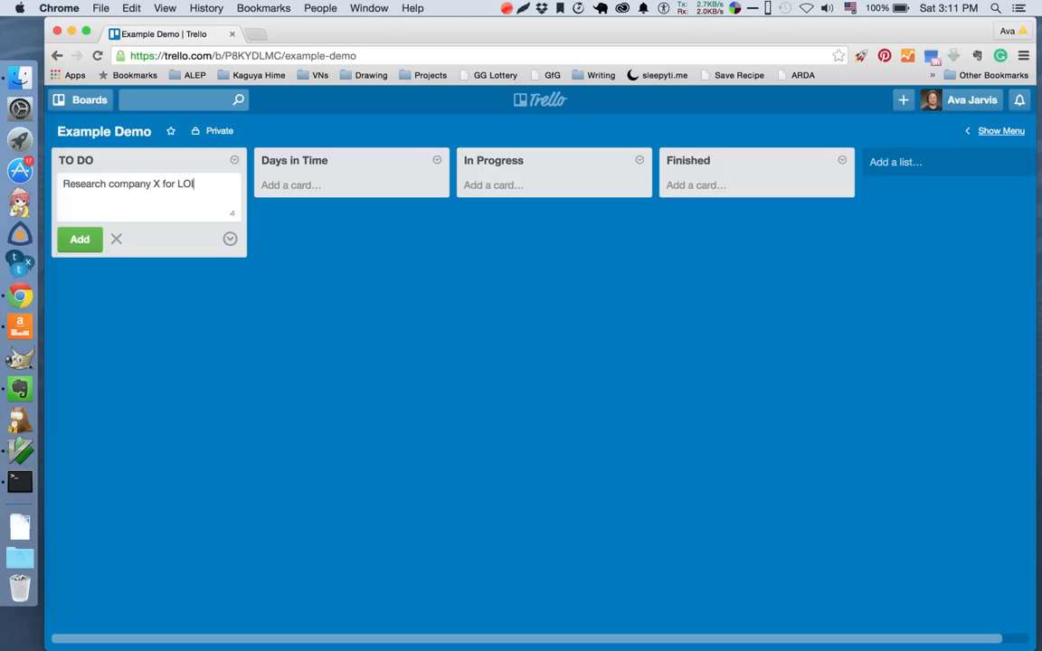
click(81, 238)
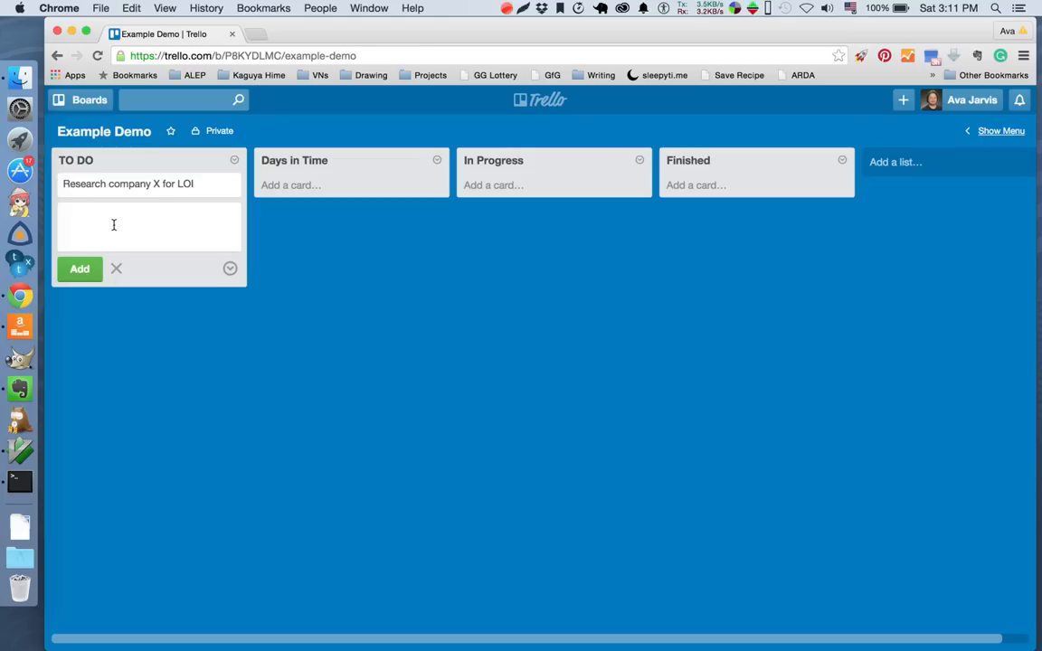
Add the card "Write first draft of LOI" to the TO DO list.
text(WRite)
key(BackSpace)
key(BackSpace)
key(BackSpace)
text(ite first )
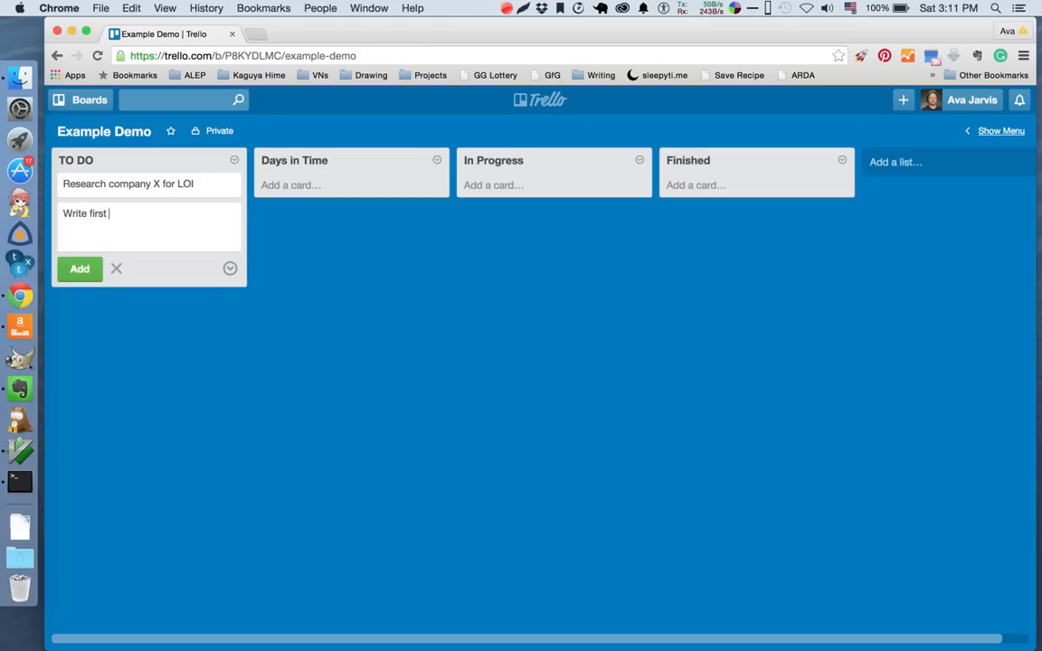
text(draft of LOI)
click(80, 269)
Add the card "Write up business plan for 2016" to the TO DO list.
text(Write up)
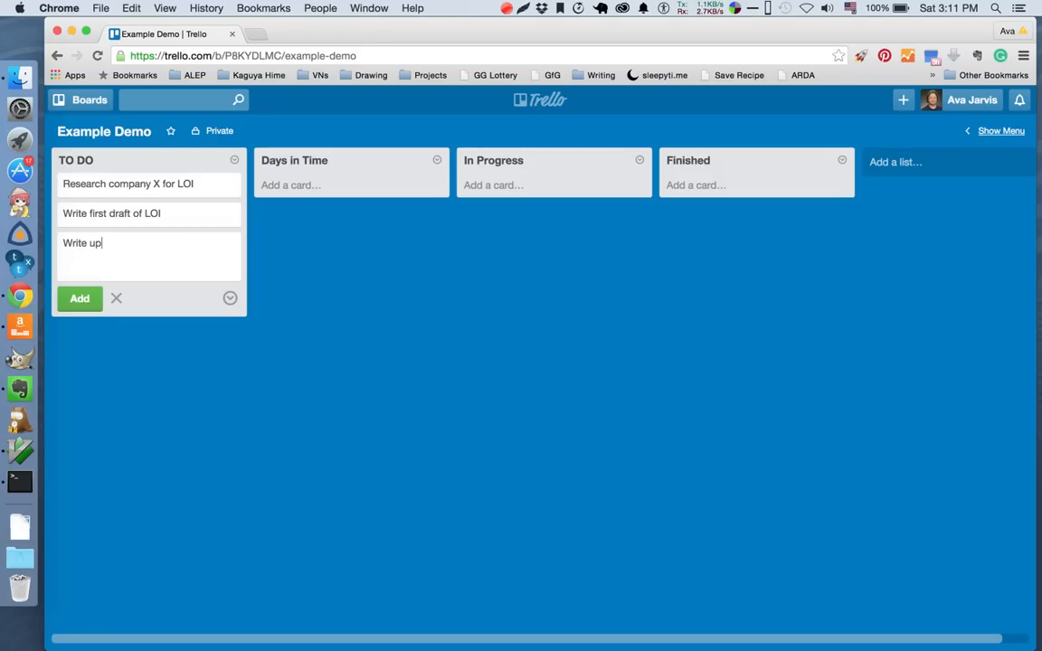
text( business plan for 2016)
key(Return)
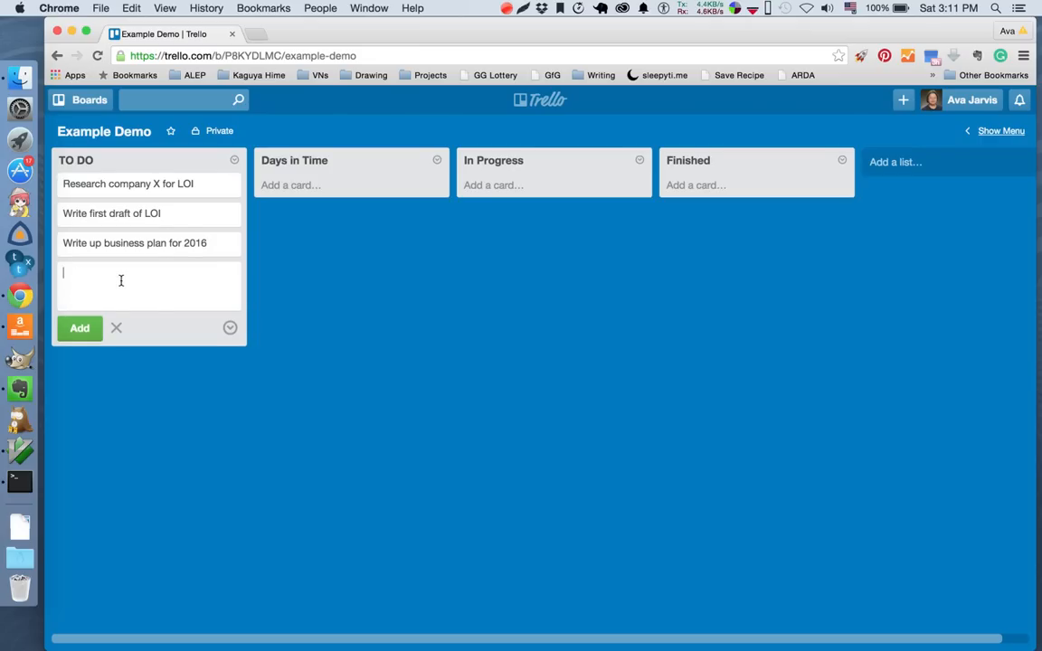
Add the card "Watch Fear Busting webinar 1" to the TO DO list.
text(Watch Fear Bus)
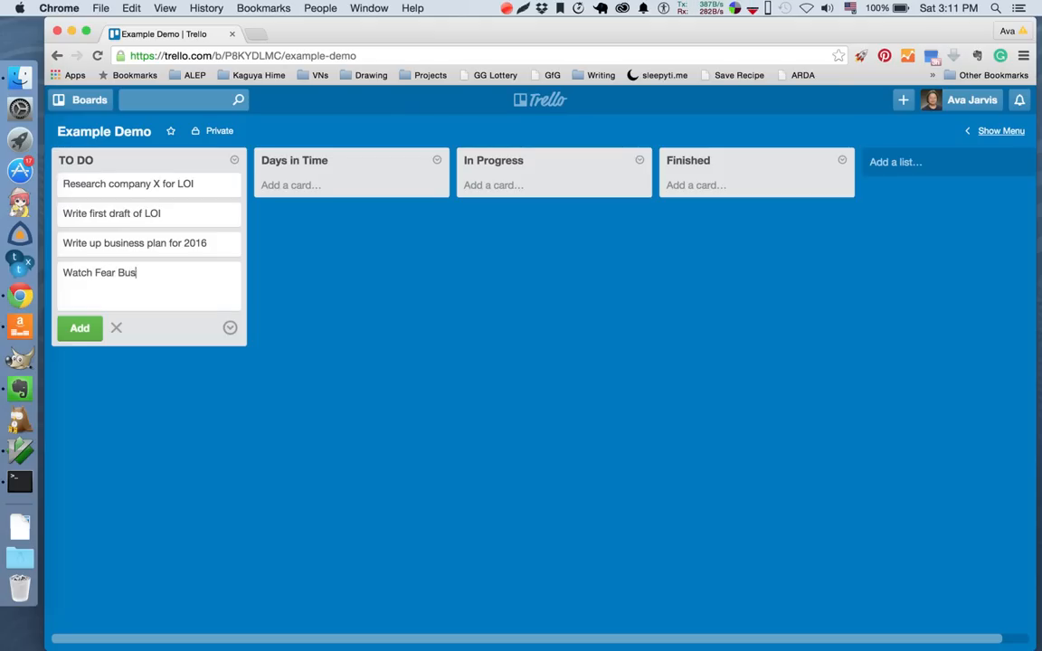
text(ting webinar)
key(BackSpace)
key(BackSpace)
key(BackSpace)
key(BackSpace)
key(BackSpace)
text(ebinar)
key(Return)
Add the cards "Watch Fear Busting webinar 2" and "Watch Fear Busting webinar 3" to TO DO, and finish adding cards.
text(Watch fFear )
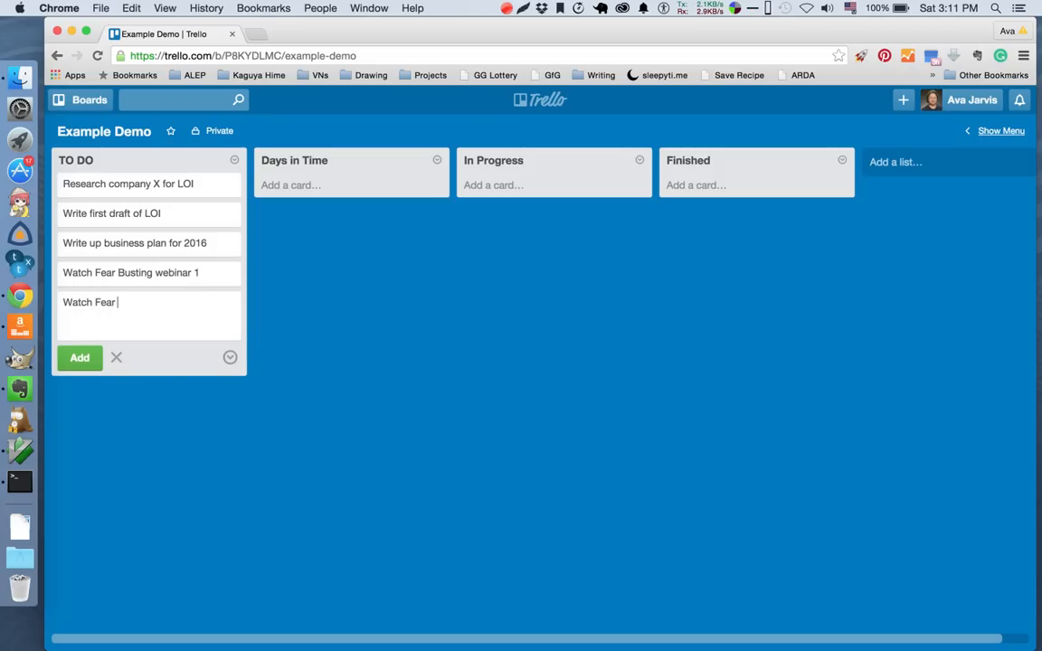
text(Busting webinar 2)
key(Return)
text(Watch)
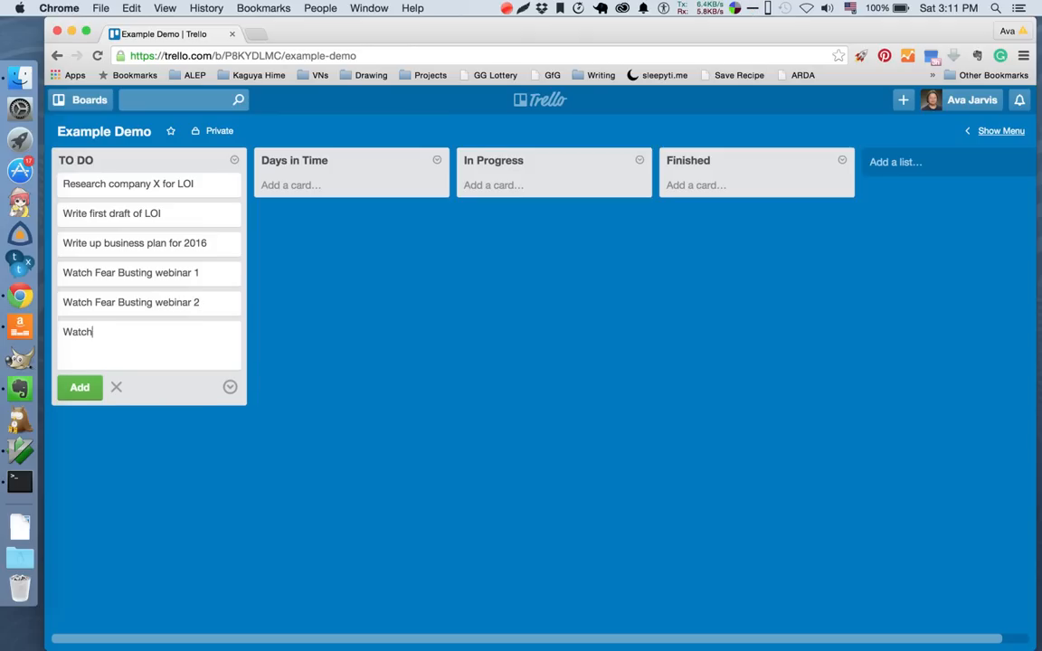
text( Fear Busting webinar 3)
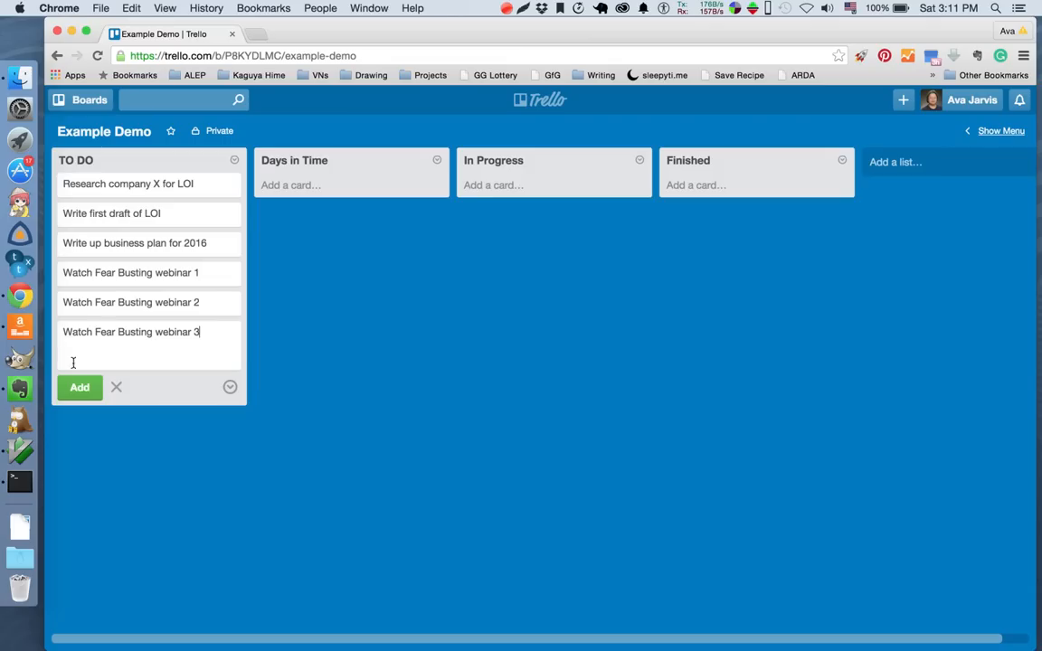
click(81, 390)
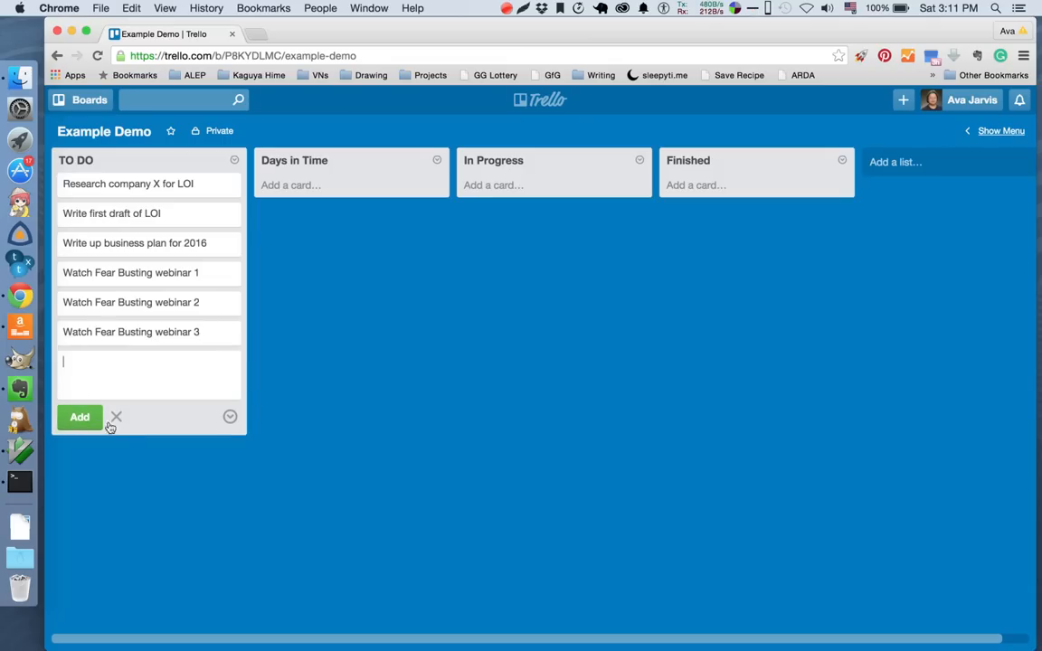
click(133, 464)
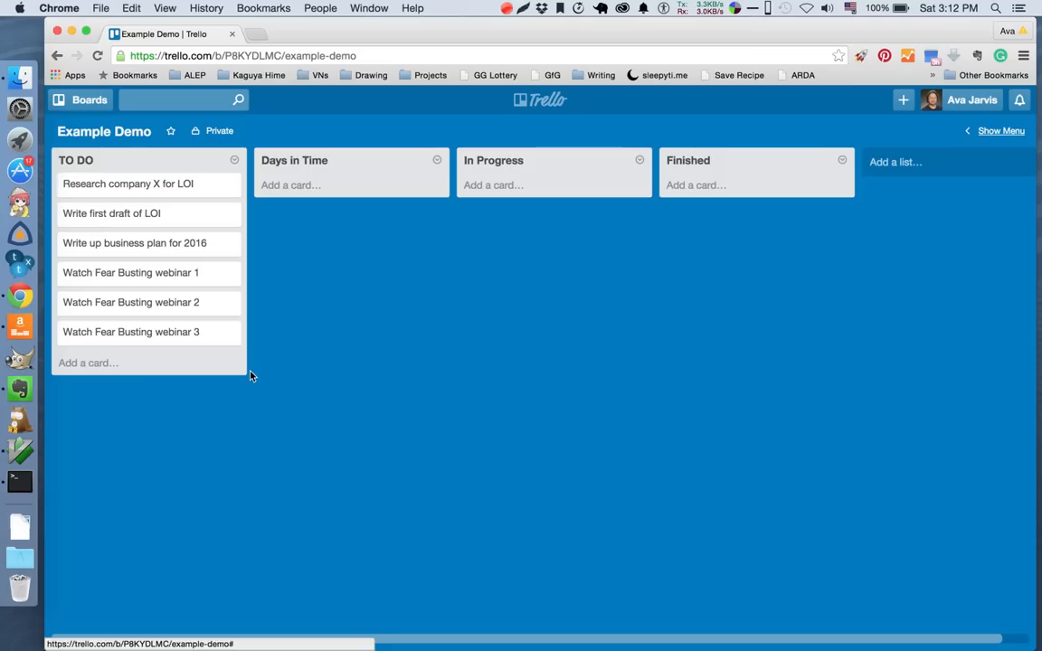
Move the cards "Write first draft of LOI" and "Watch Fear Busting webinar 1" to Days in Time, and "Research company X for LOI" to In Progress.
drag(172, 219, 363, 198)
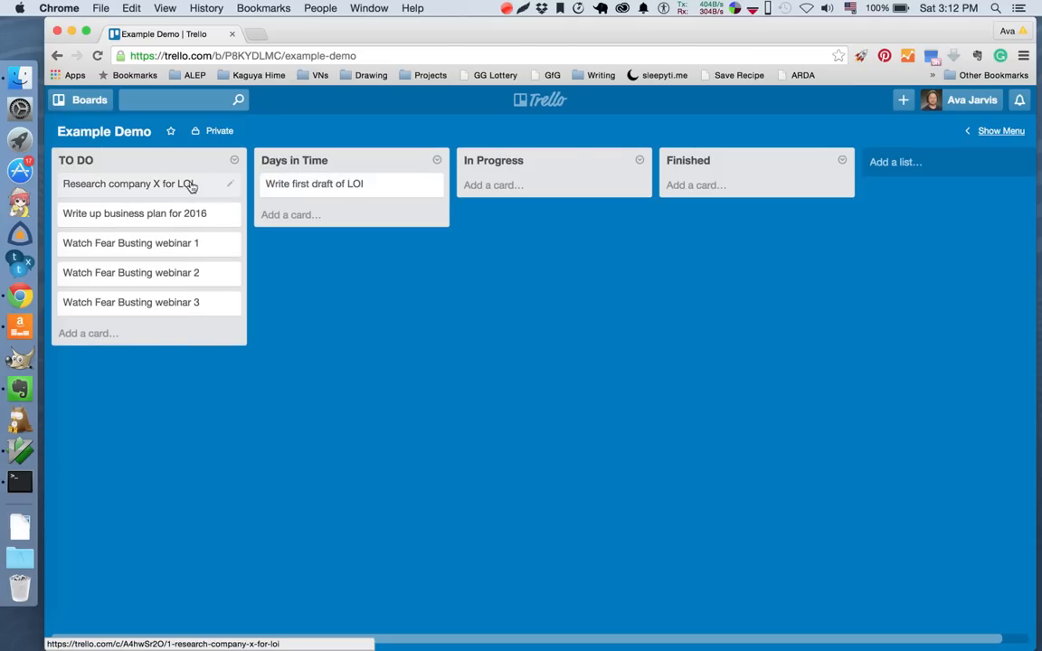
drag(186, 187, 621, 189)
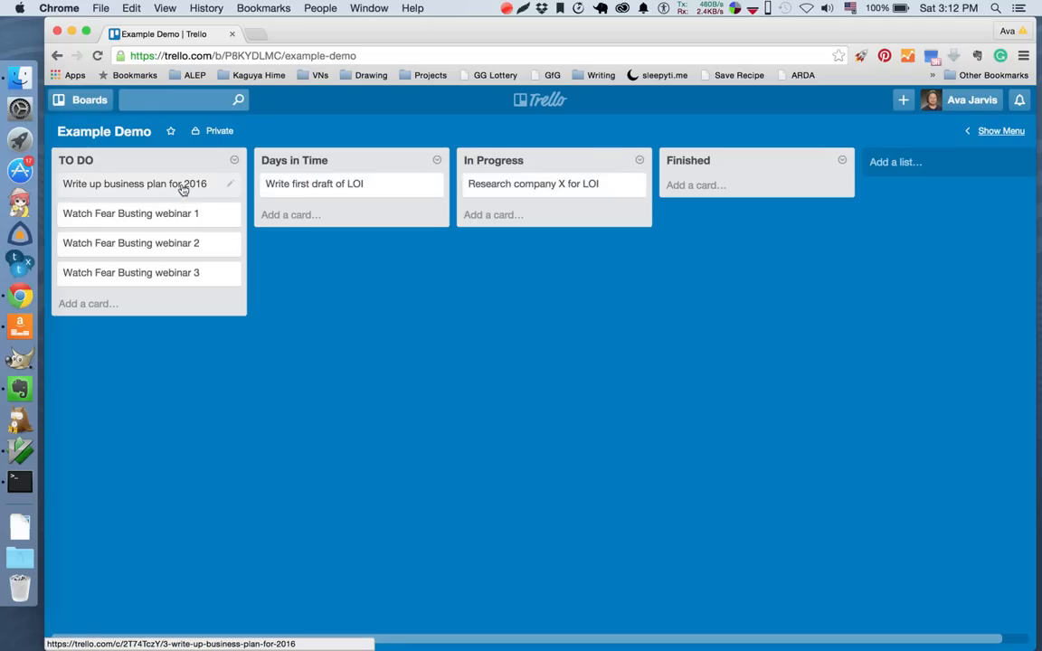
drag(174, 217, 358, 233)
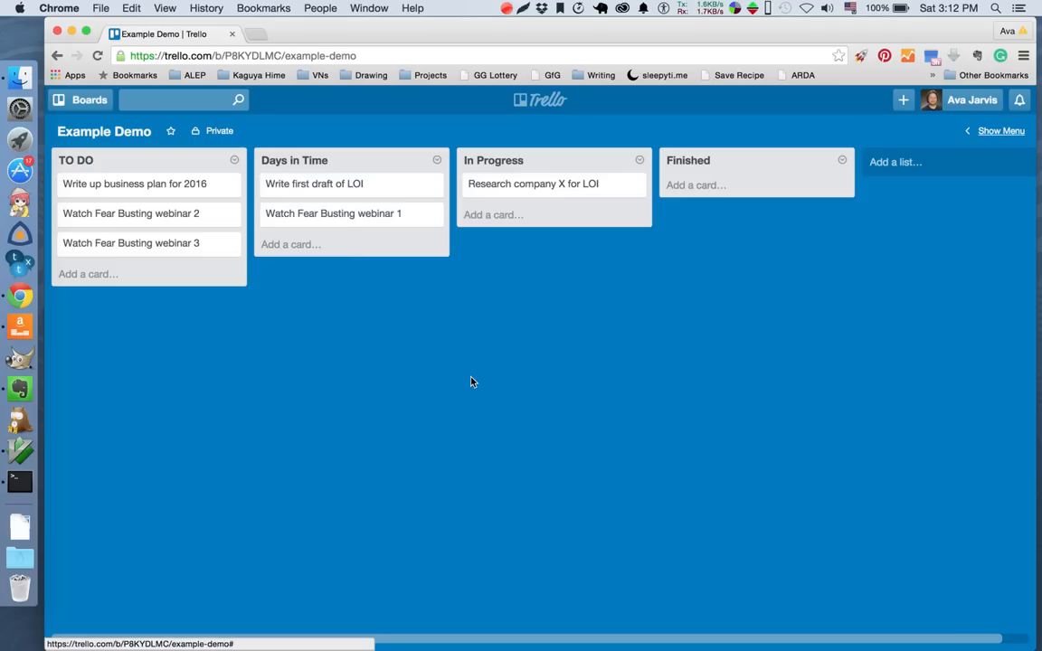
Open the browser's extensions page, chrome://extensions, in a new tab and go to the end of the extension list.
key(super+t)
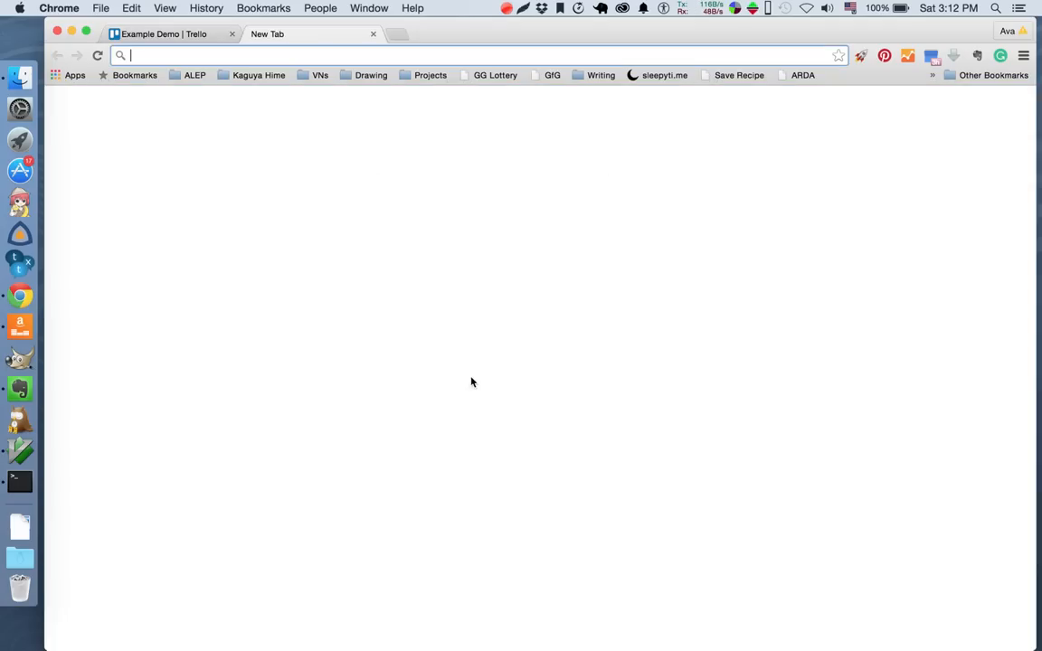
text(chrome)
text(:)
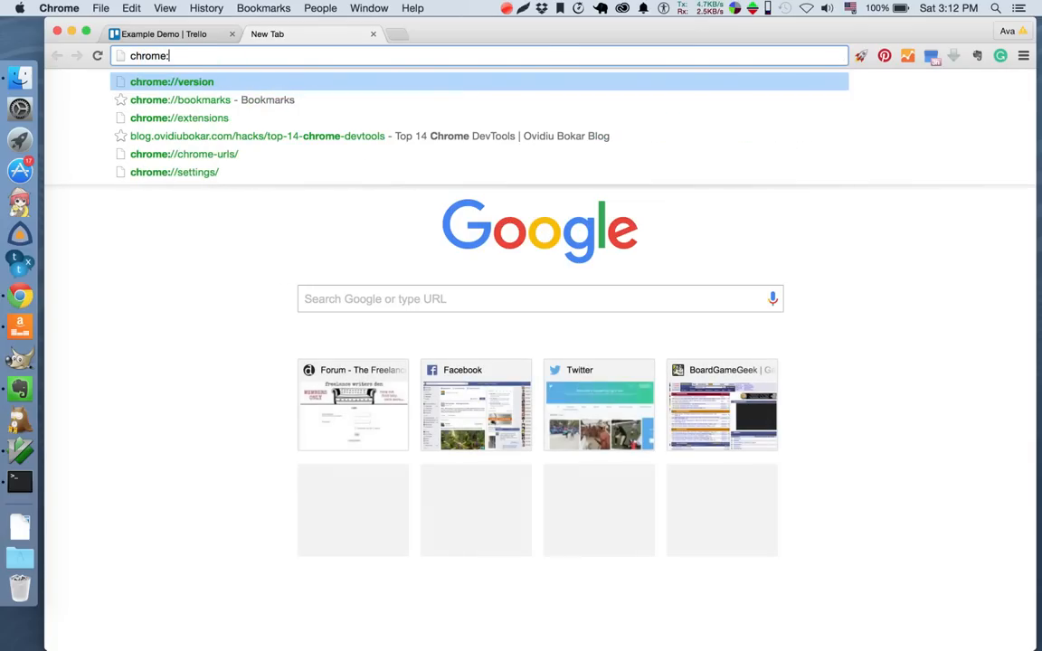
text(//extensions)
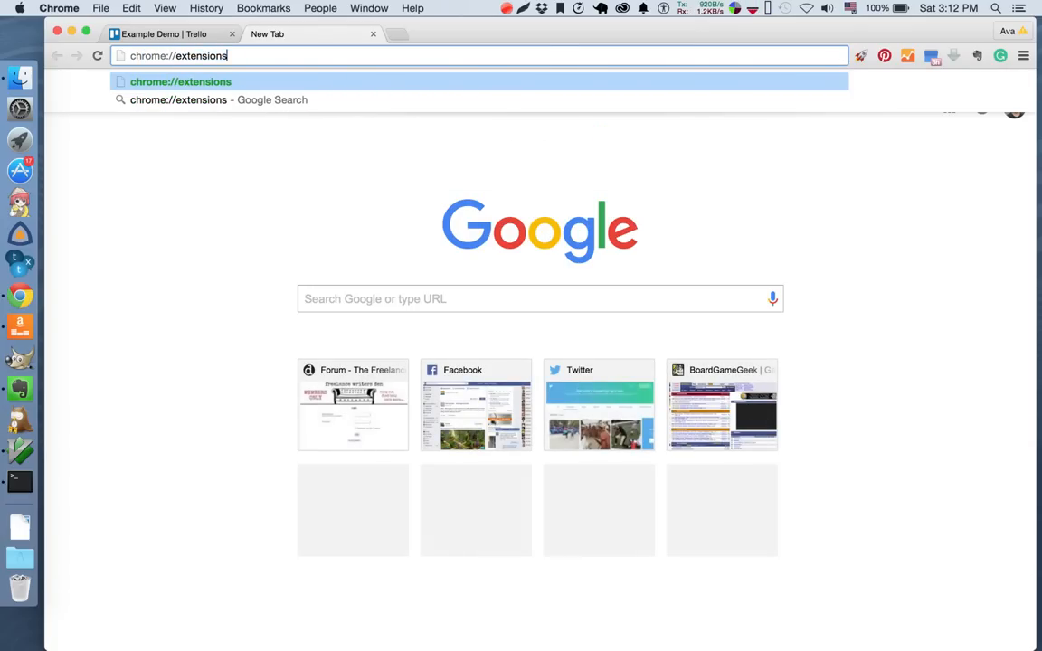
key(Return)
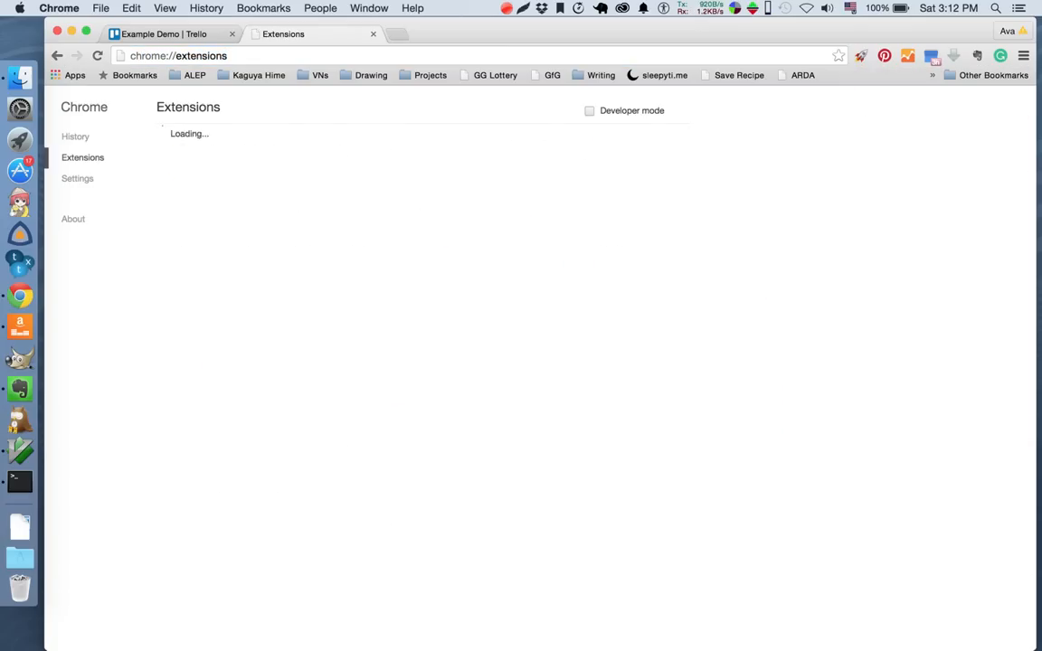
scroll(587, 452, down, 20)
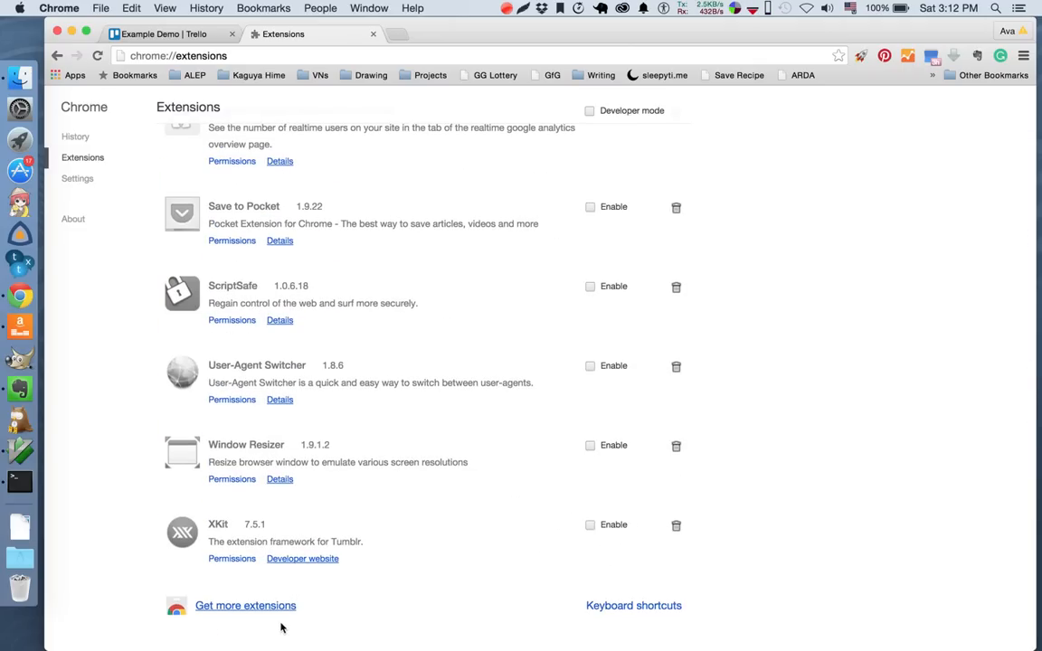
Search the Chrome Web Store for "agile trello" and close the store and extensions tabs after looking through the results.
click(249, 605)
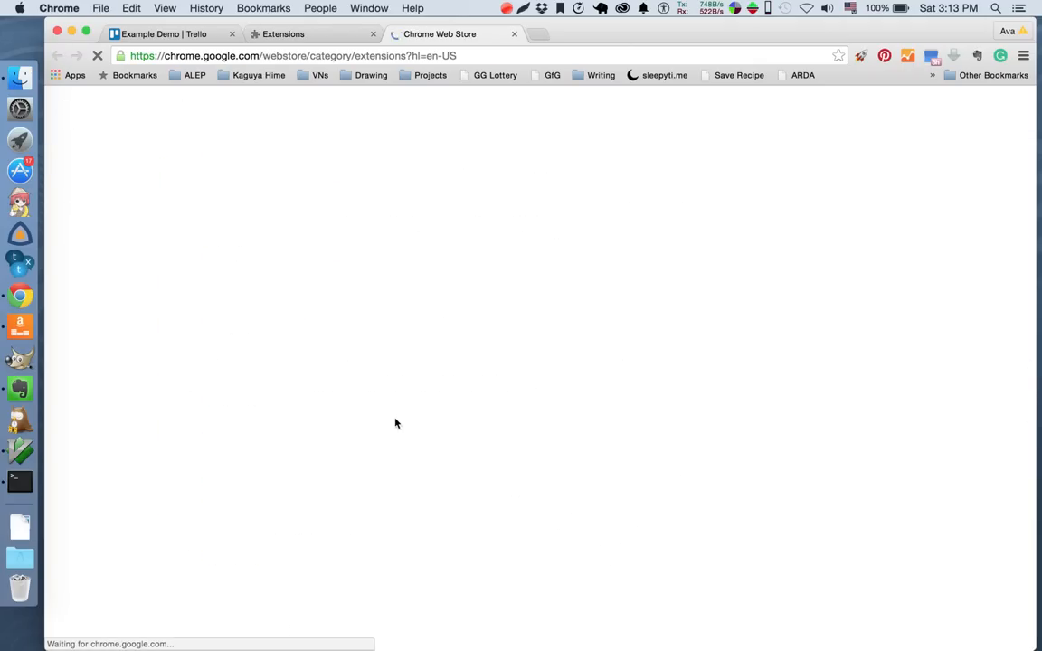
text(agile t)
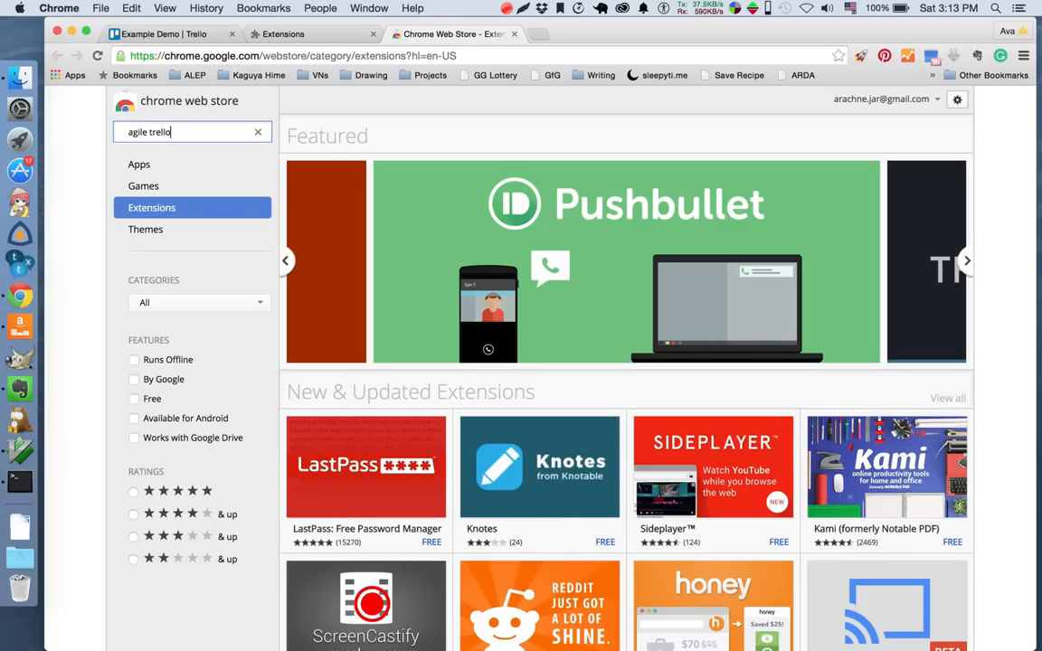
text(rello)
key(Return)
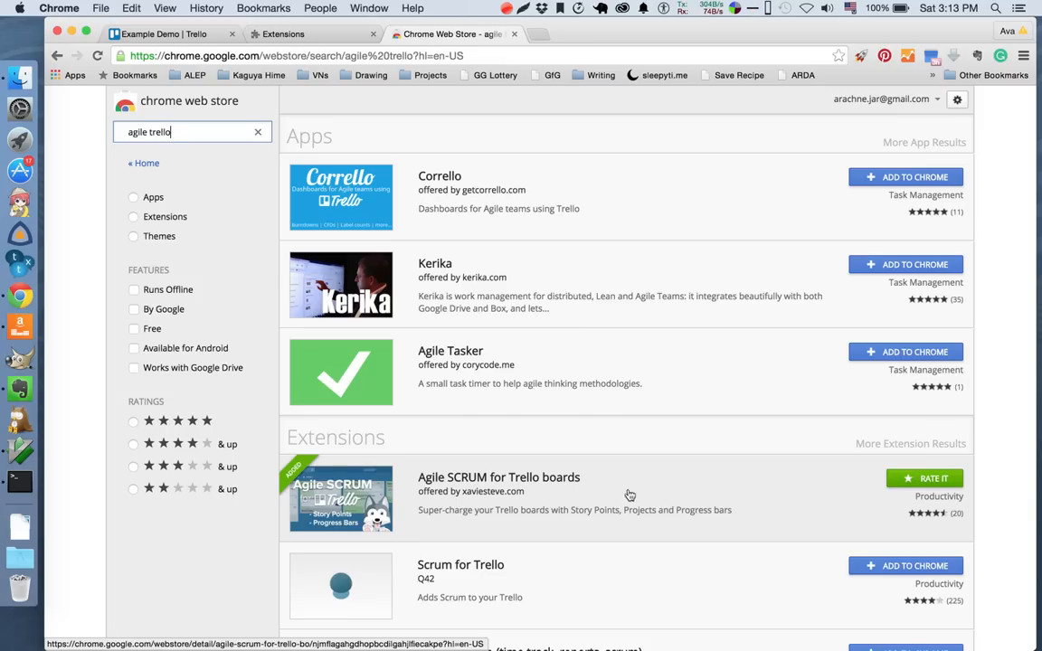
scroll(684, 497, down, 3)
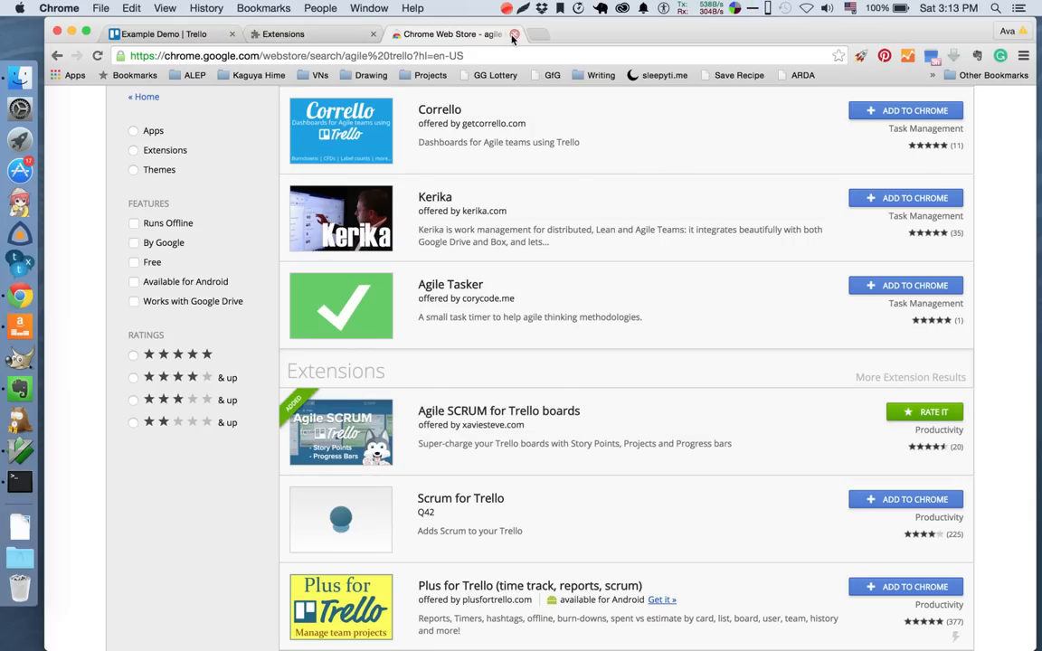
click(514, 34)
click(372, 33)
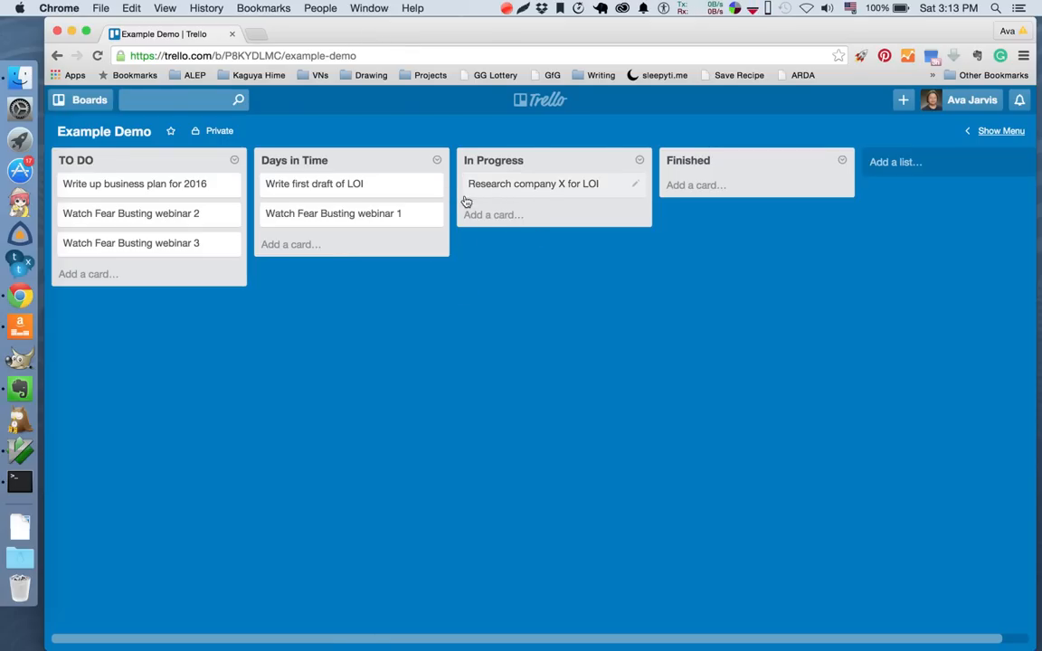
Rename the In Progress card as "[LOI X] Research company X for LOI" and reload the board.
click(468, 191)
click(448, 251)
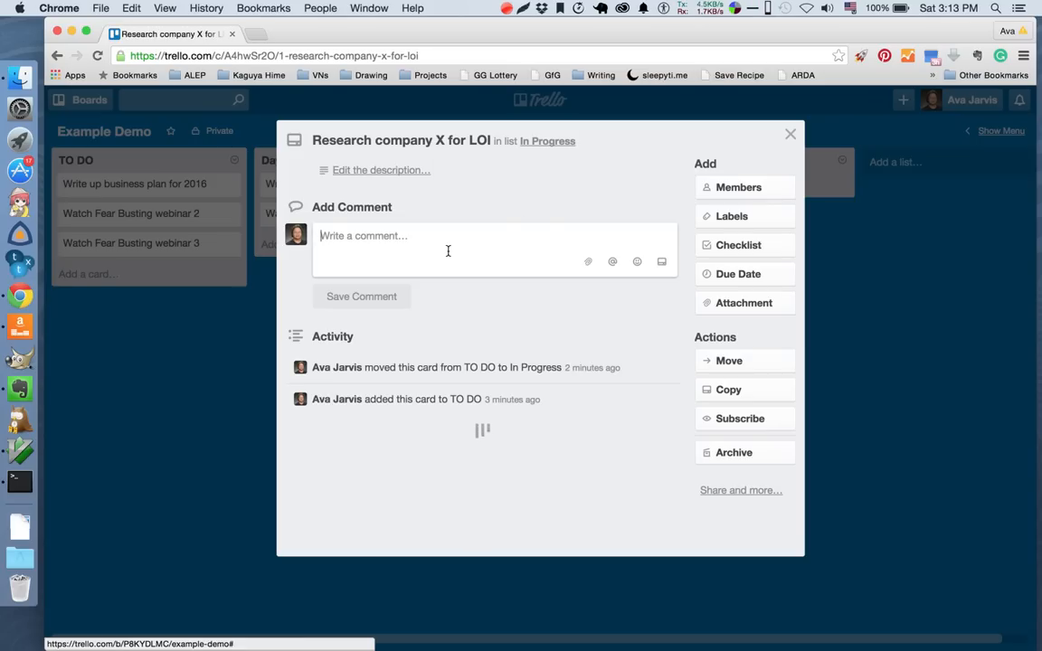
click(429, 148)
key(Right)
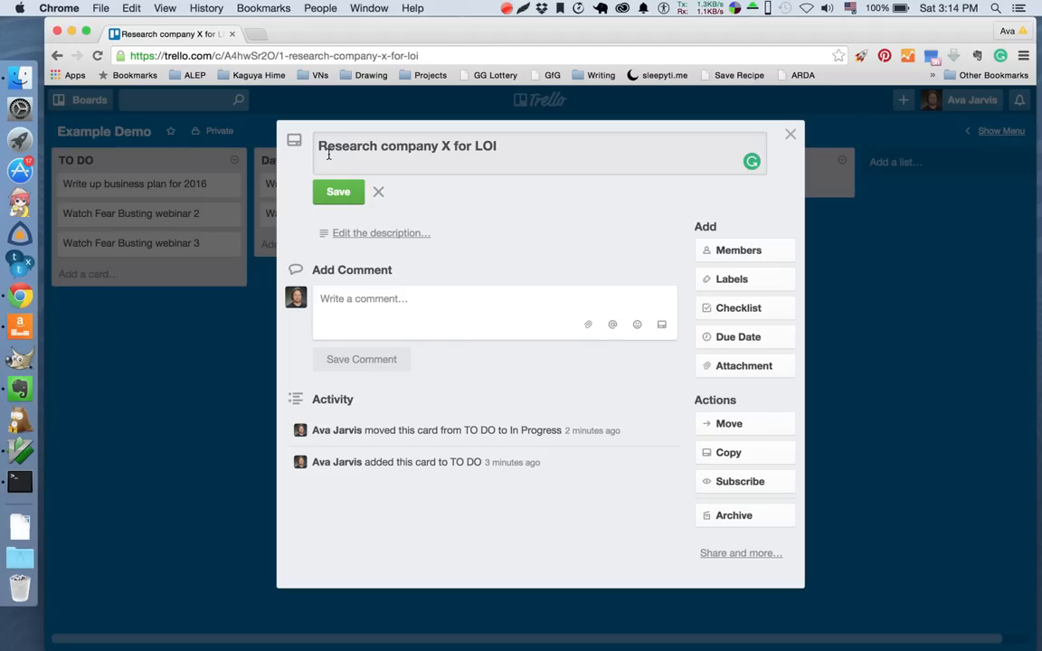
text([)
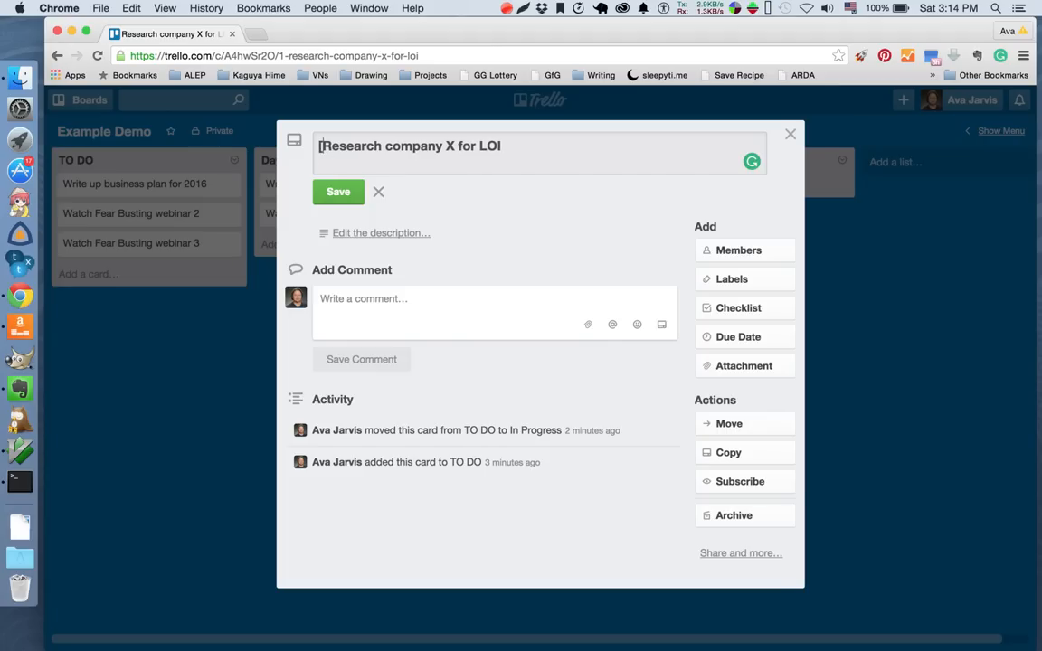
text(])
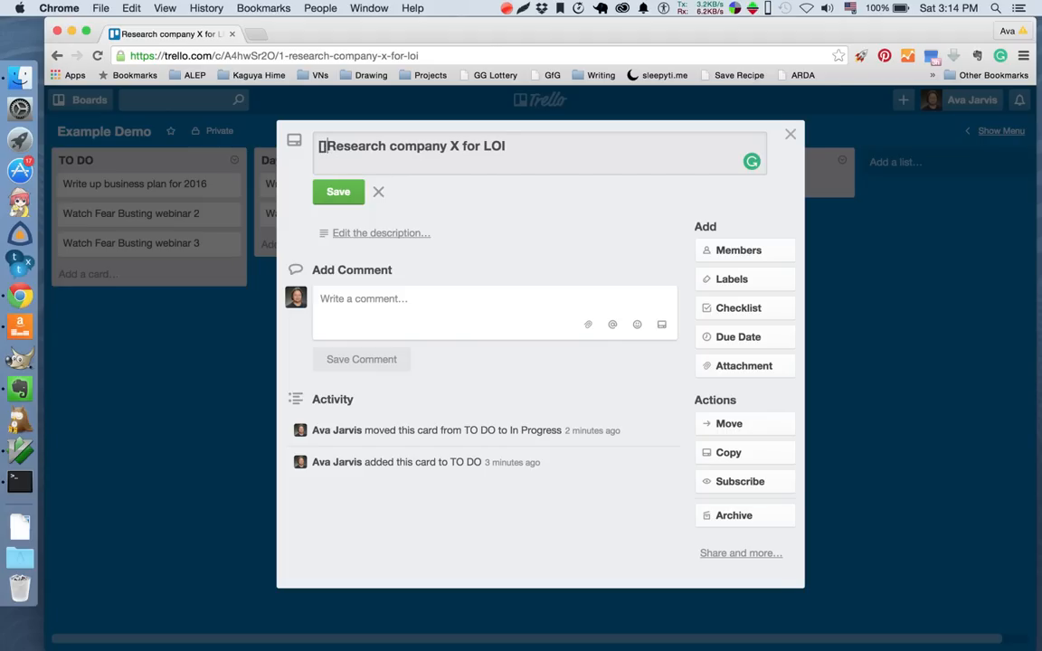
key(Left)
key(Left)
text(LOI)
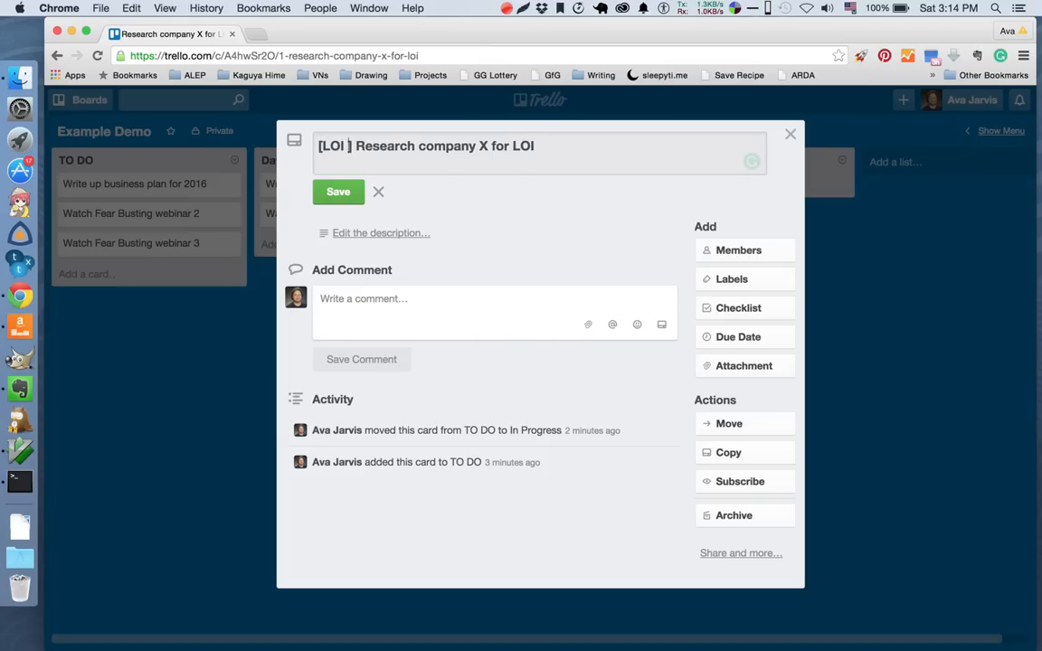
text( 1)
key(BackSpace)
text(X)
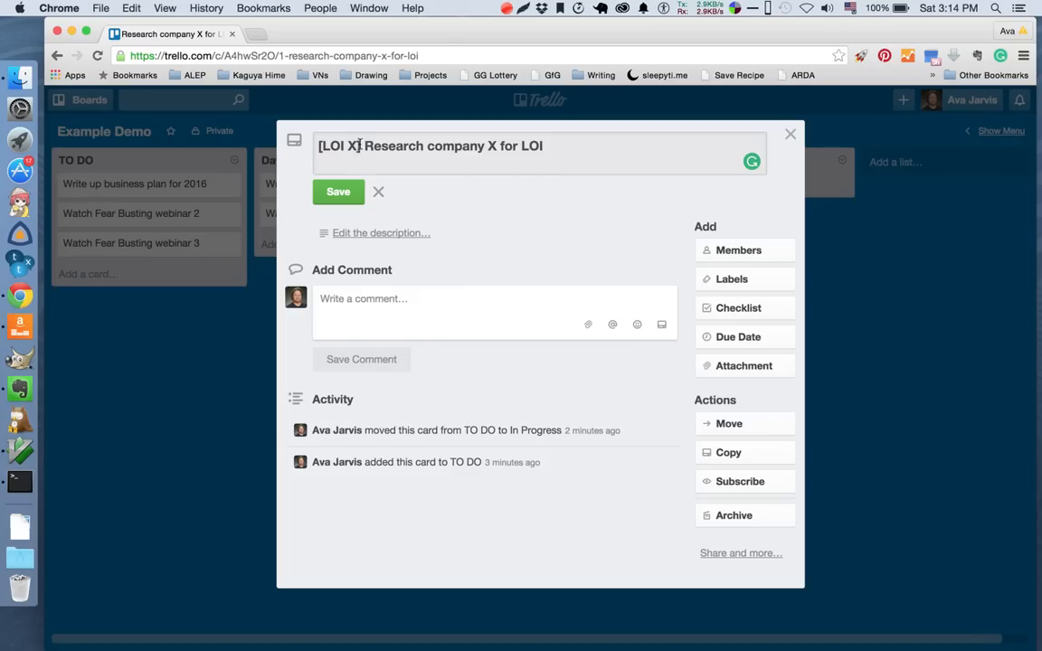
click(338, 193)
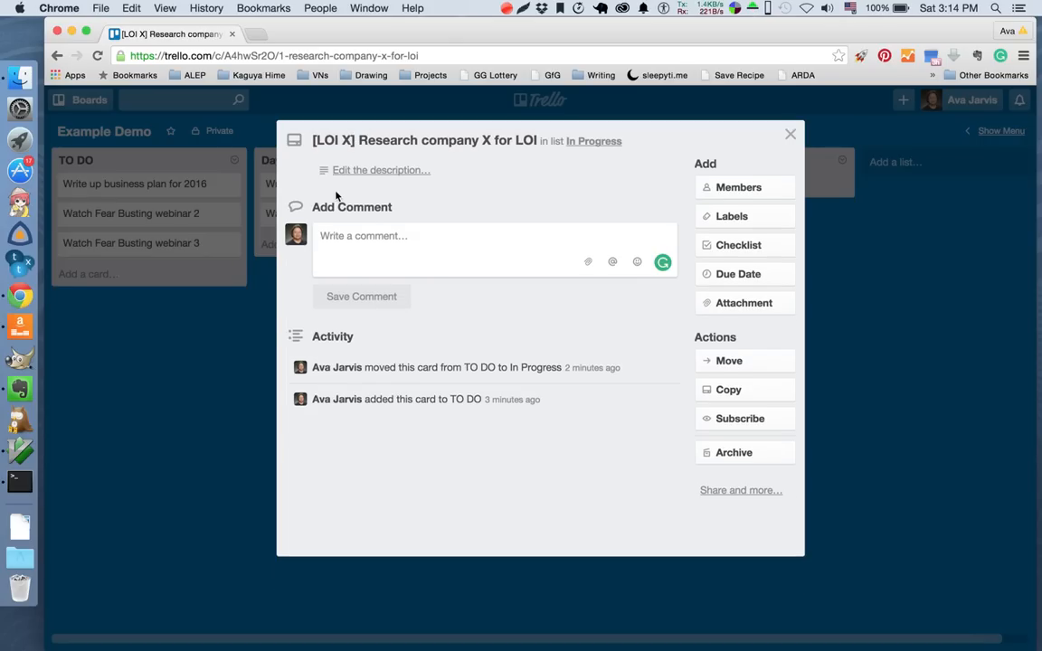
click(858, 448)
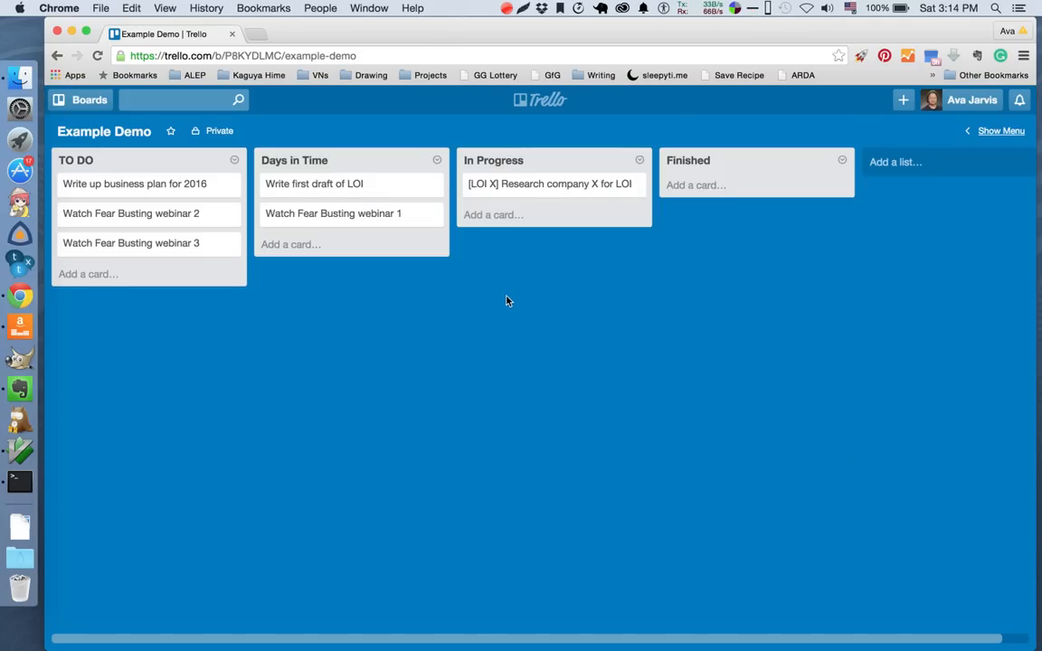
key(super+r)
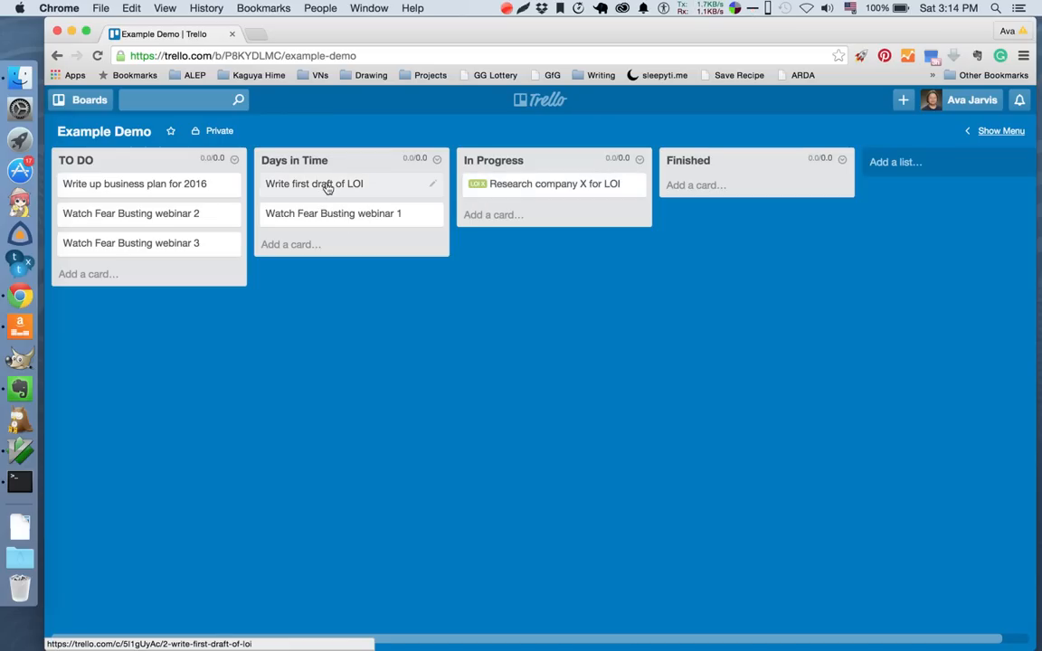
Rename the "Write first draft of LOI" card in Days in Time as "[LOI X] Write first draft of LOI".
click(434, 186)
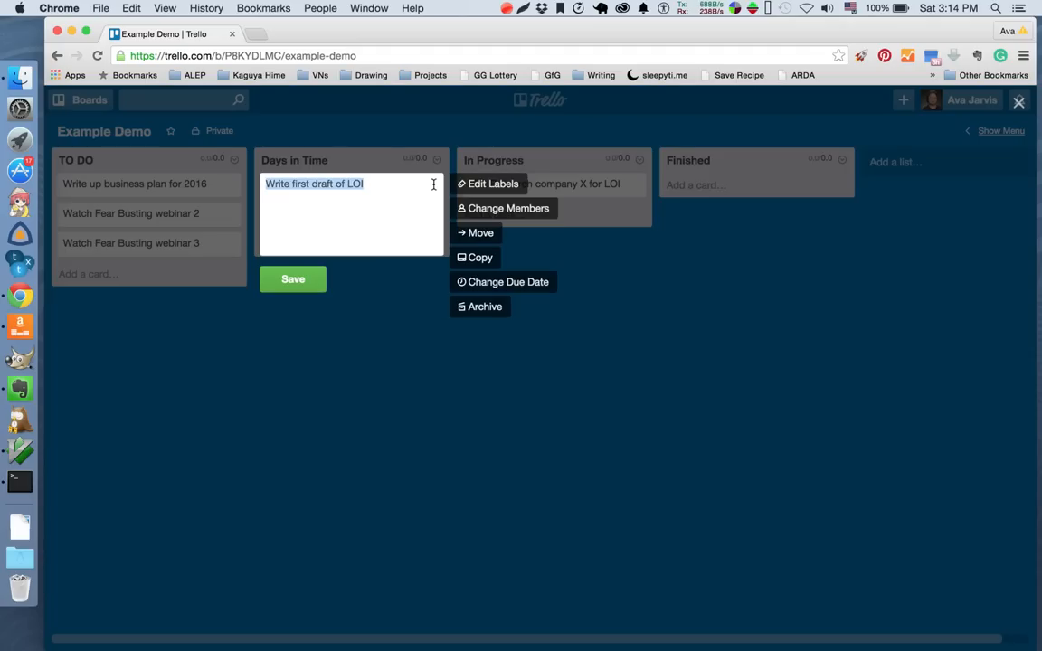
key(Left)
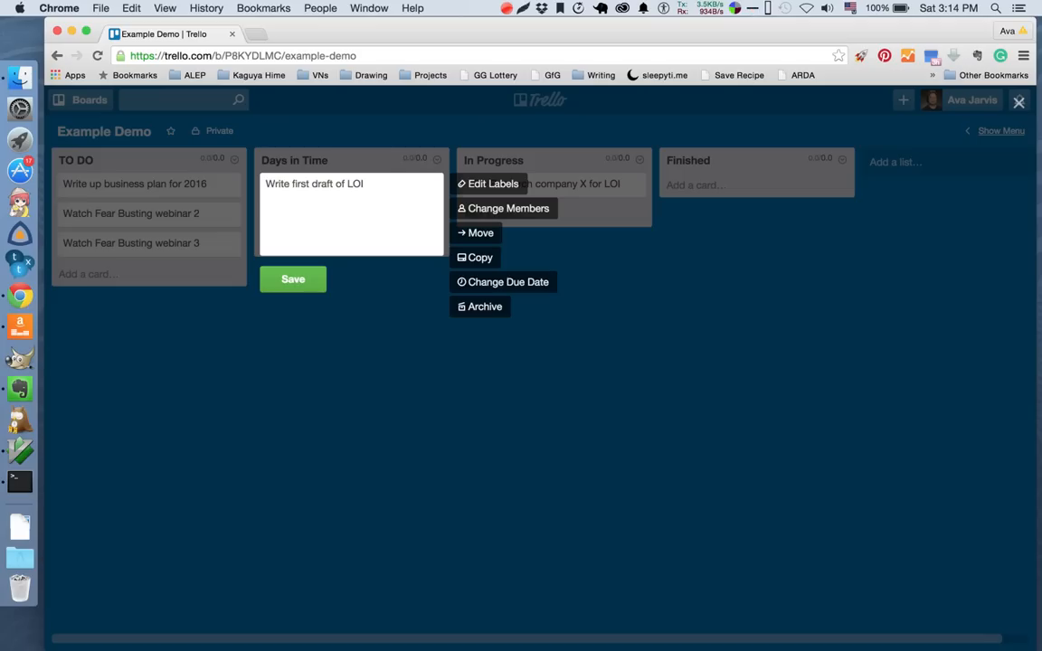
text([LOI X])
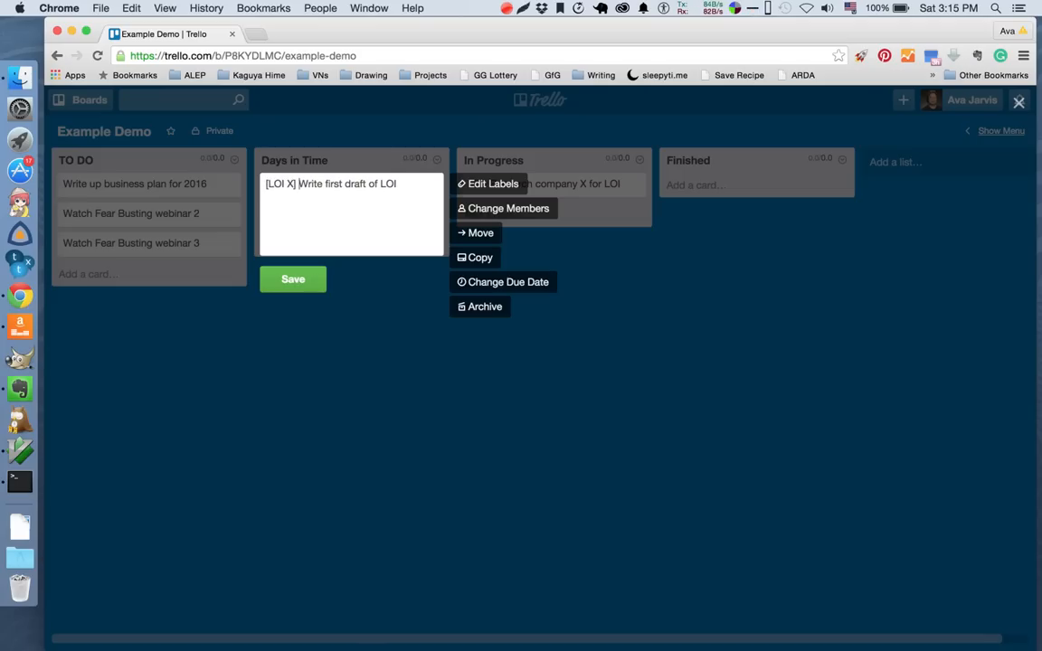
click(297, 284)
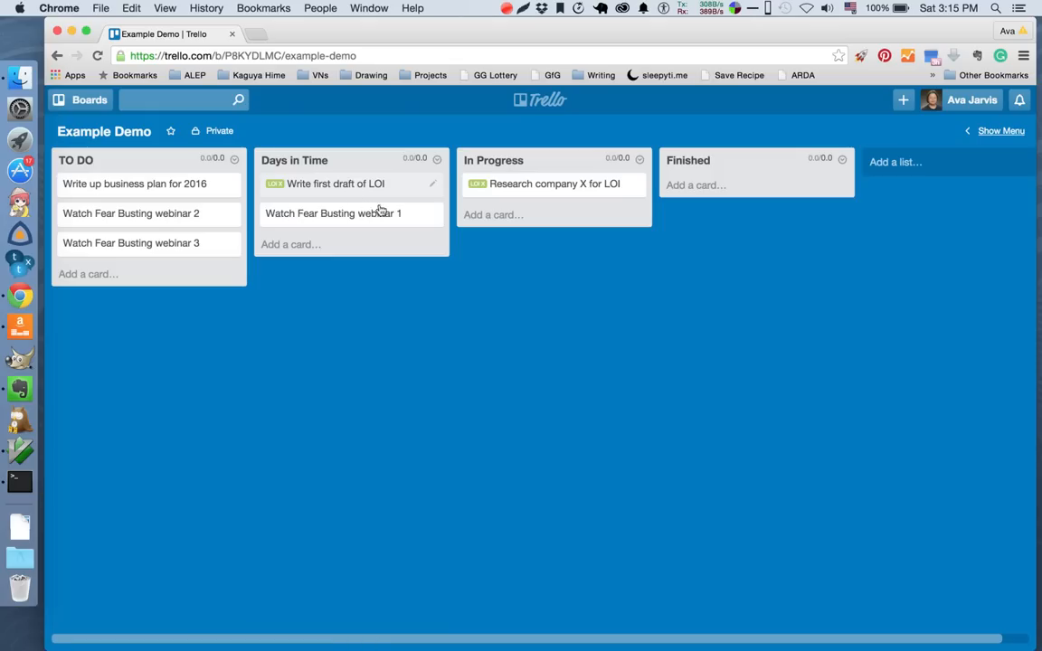
Add the prefix "[FB]" to the title of the "Watch Fear Busting webinar 1" card in Days in Time.
click(431, 217)
key(Left)
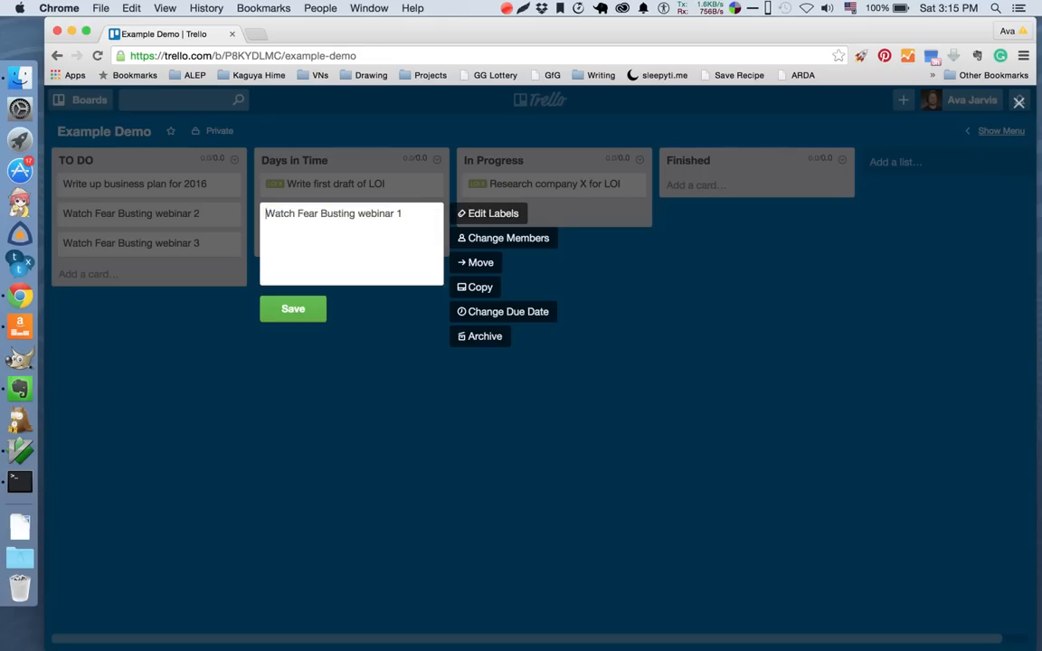
text([FB])
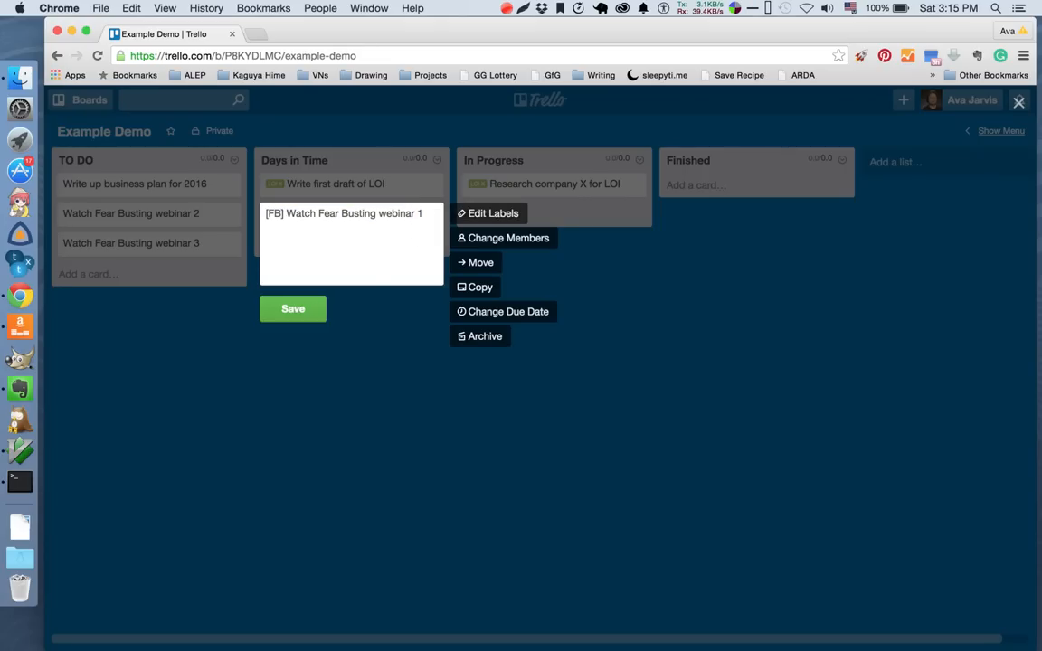
click(293, 308)
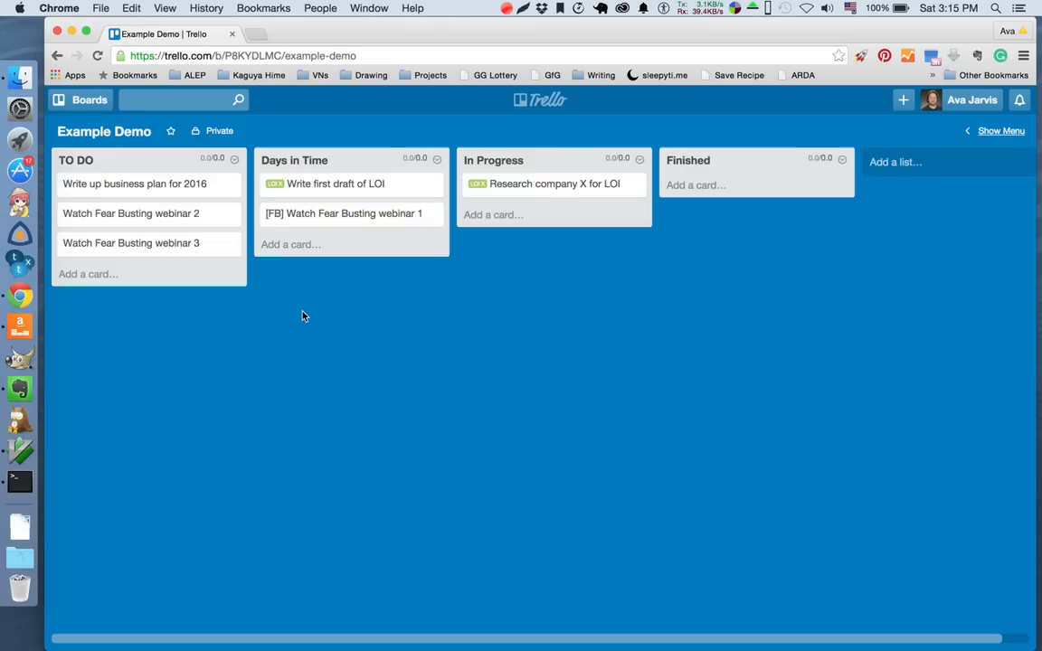
Rename the second webinar card in TO DO as "[FB] Watch Fear Busting webinar 2" and close the card.
click(133, 222)
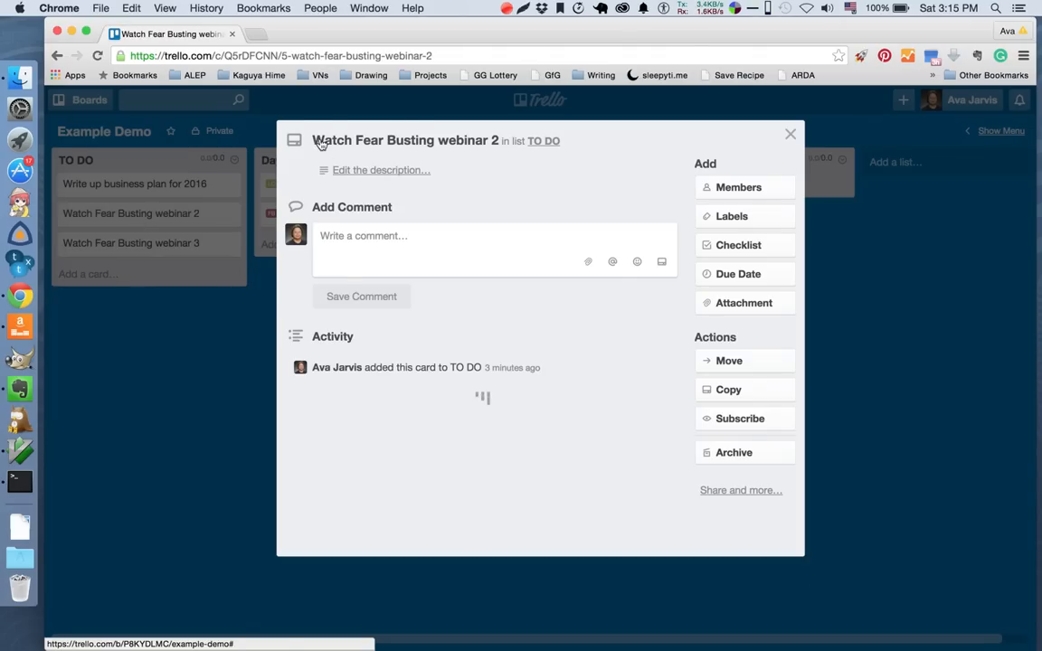
click(320, 143)
key(Left)
text([F)
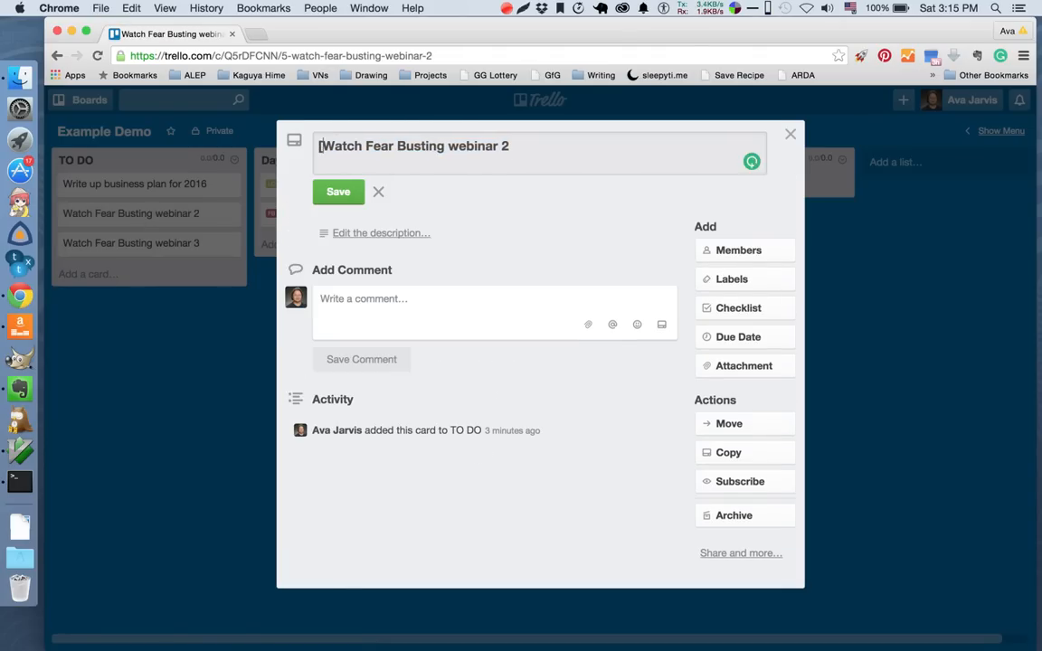
text(B])
right_click(319, 141)
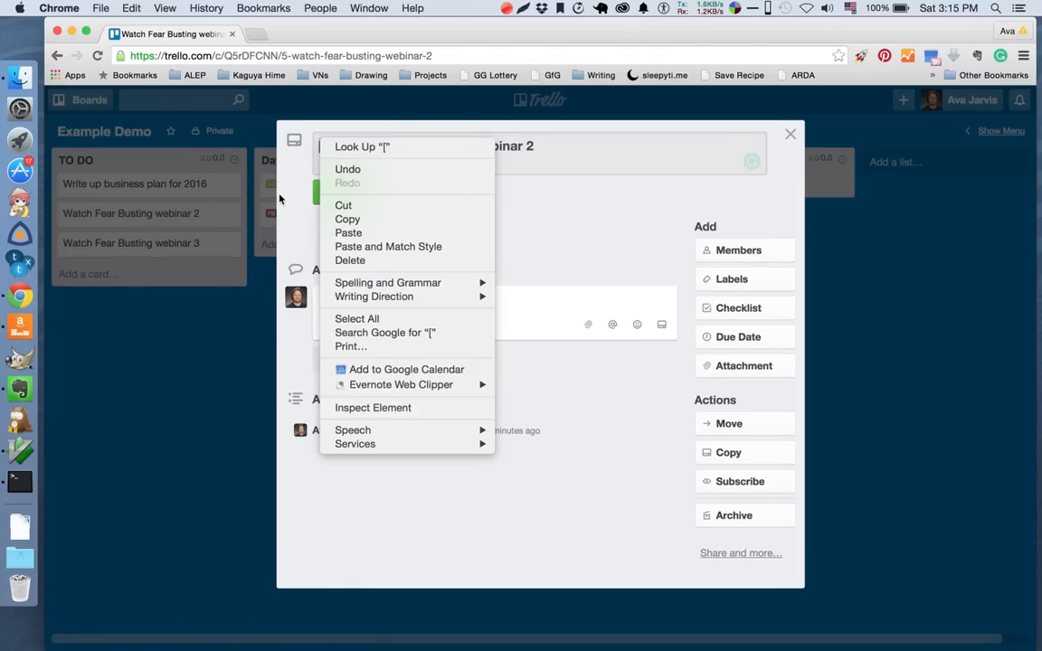
click(282, 196)
click(333, 188)
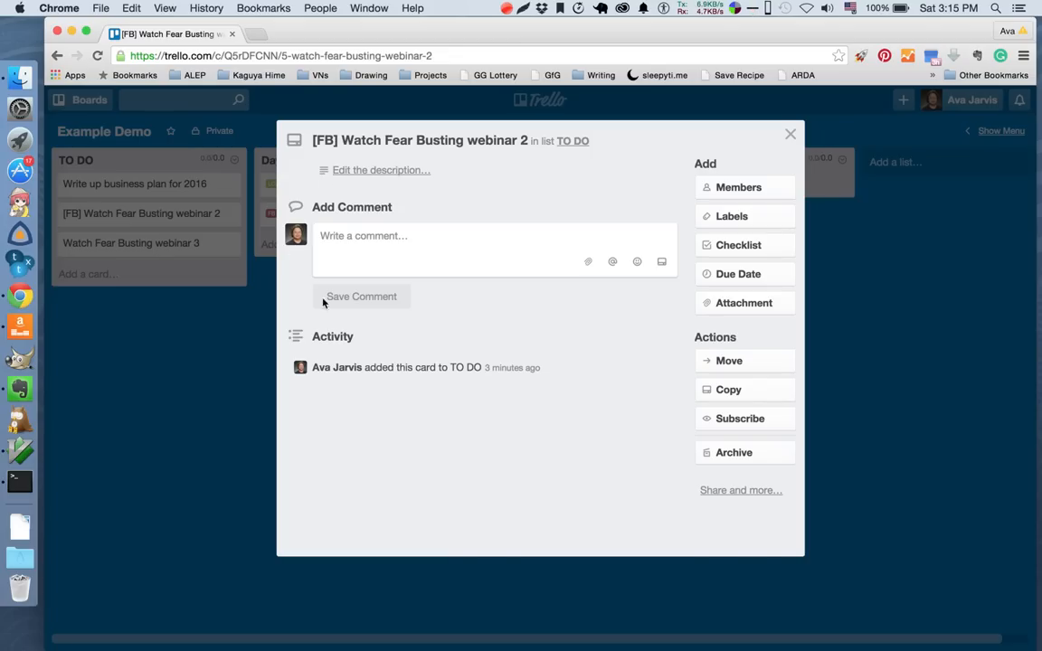
click(205, 327)
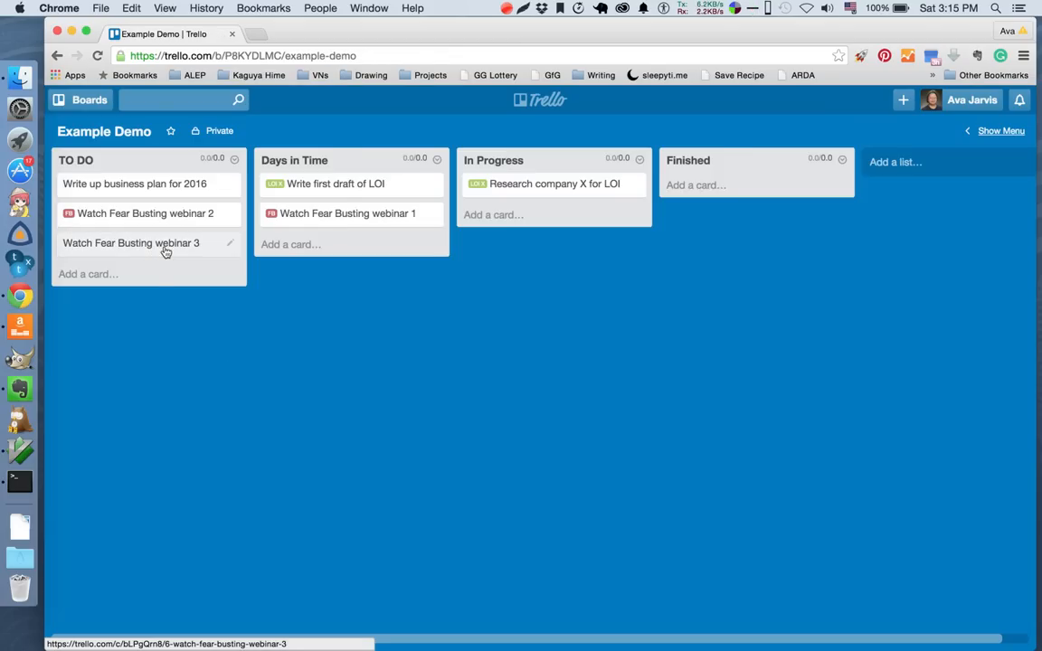
Rename the third webinar card in TO DO as "[FB] Watch Fear Busting webinar 3" and close the card.
click(166, 252)
click(321, 144)
click(318, 145)
text([FB] Watch Fear Busting webinar 3)
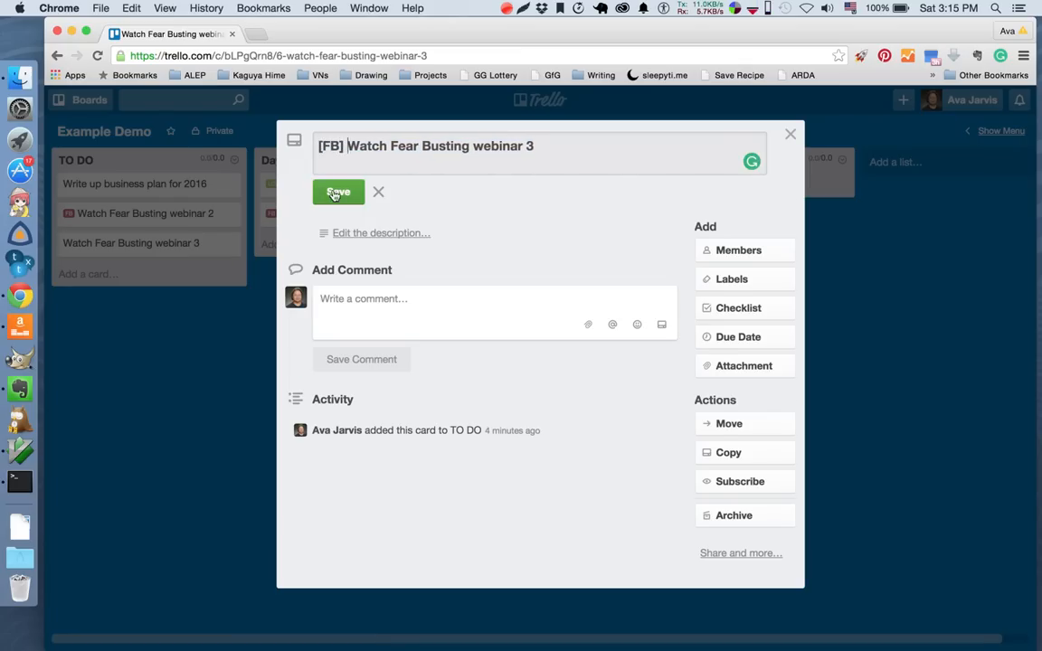
key(Return)
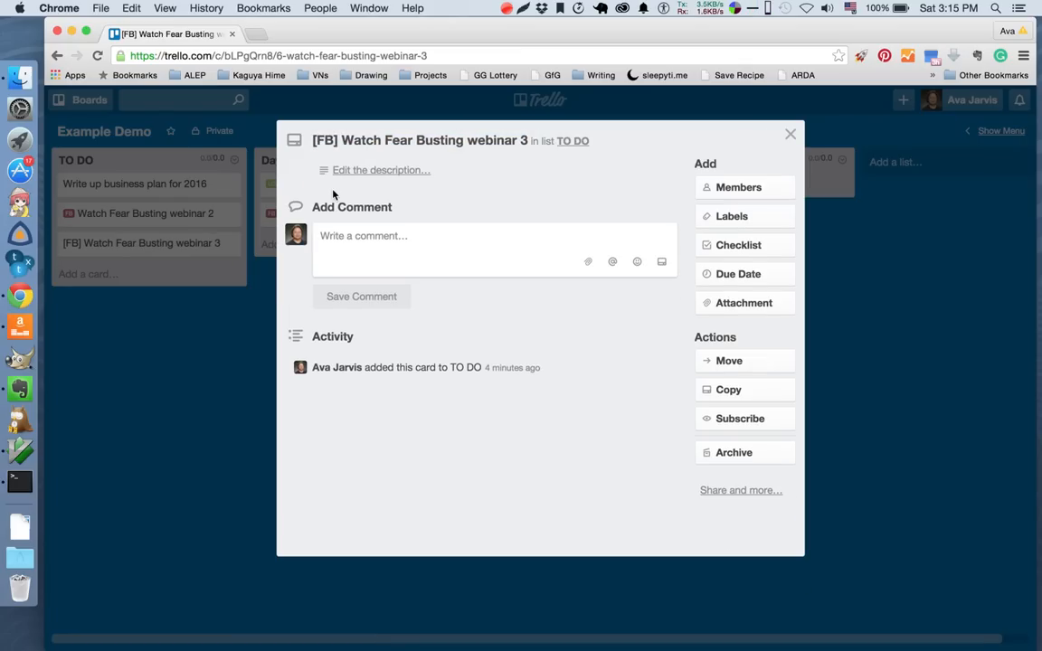
click(195, 377)
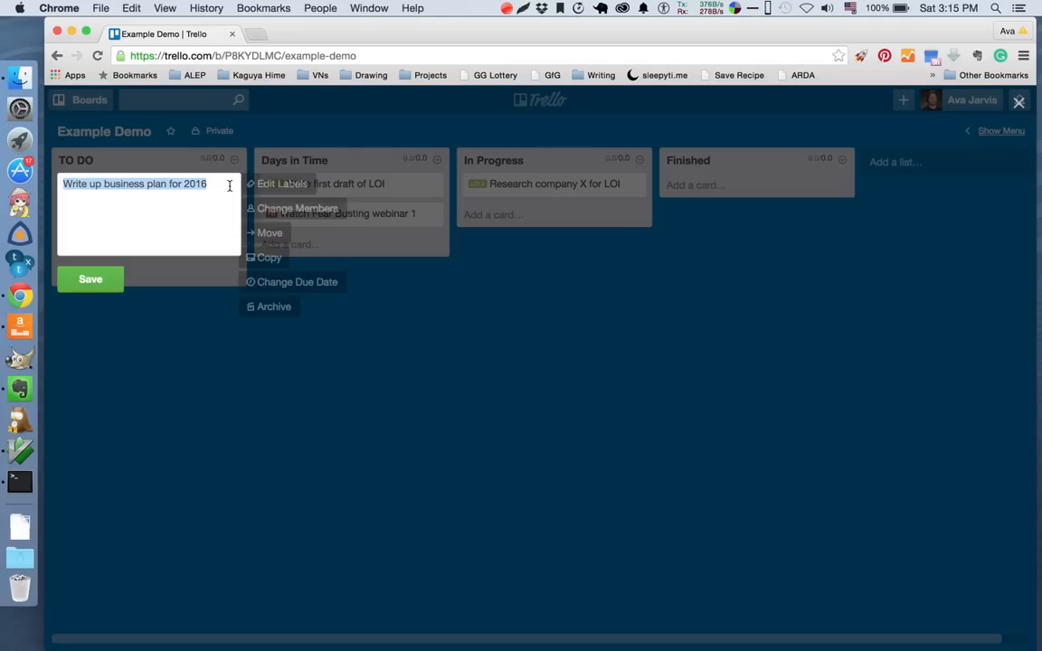
Rename the first TO DO card as "[Business Plan] Write up business plan for 2016" and save it.
click(228, 188)
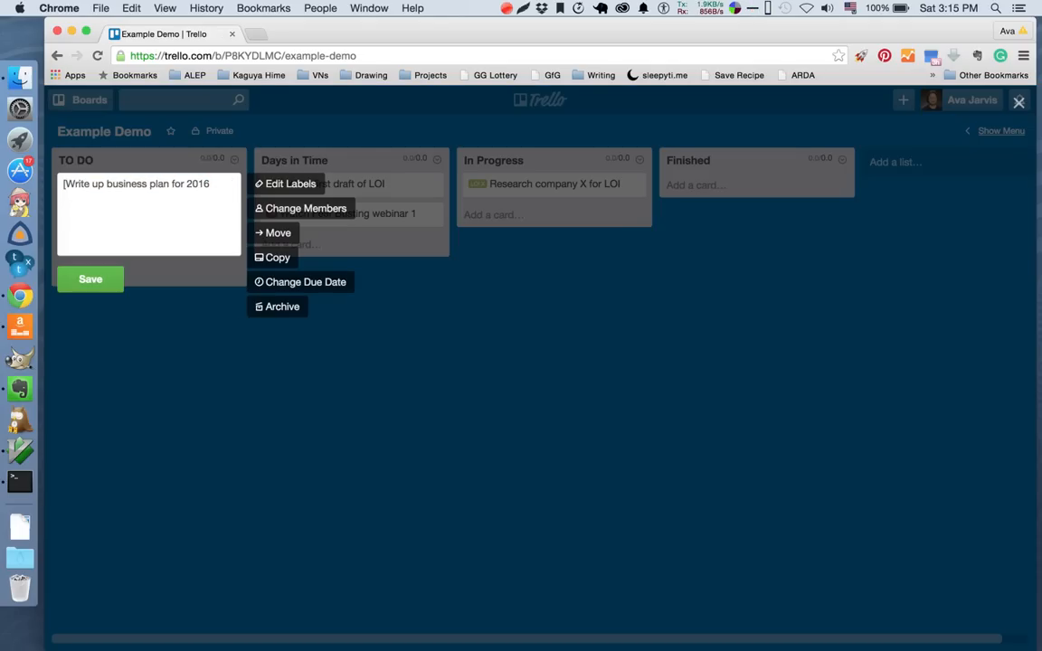
text([Busine)
key(BackSpace)
key(BackSpace)
key(BackSpace)
text(iness Plan)
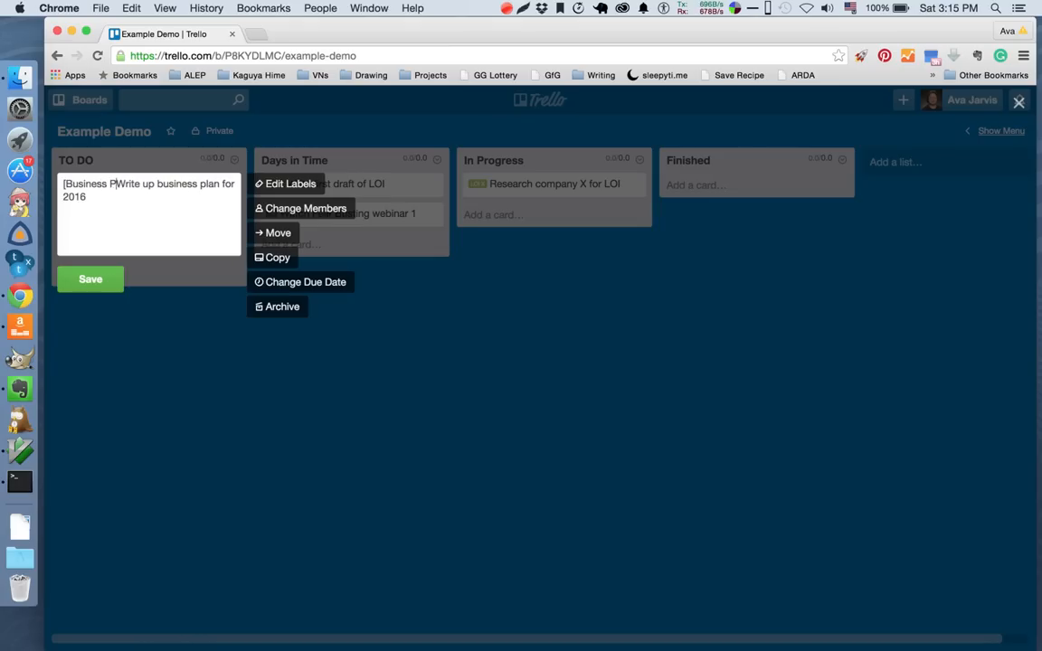
text(])
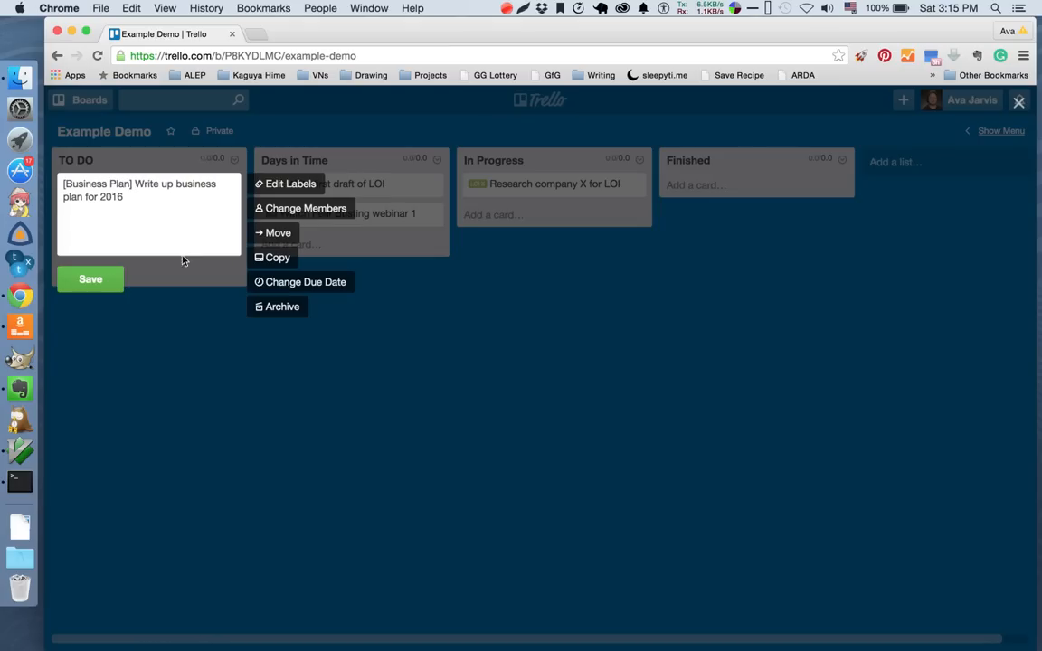
click(90, 280)
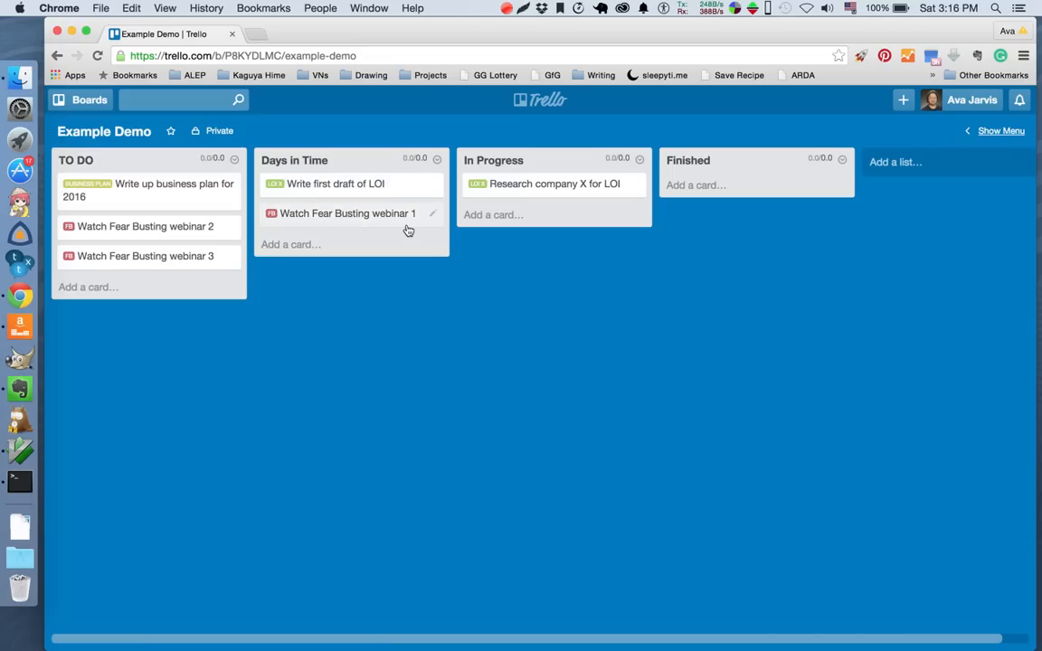
Add a divider card titled "*** Monday ***" to the Days in Time list and reload the board.
click(293, 246)
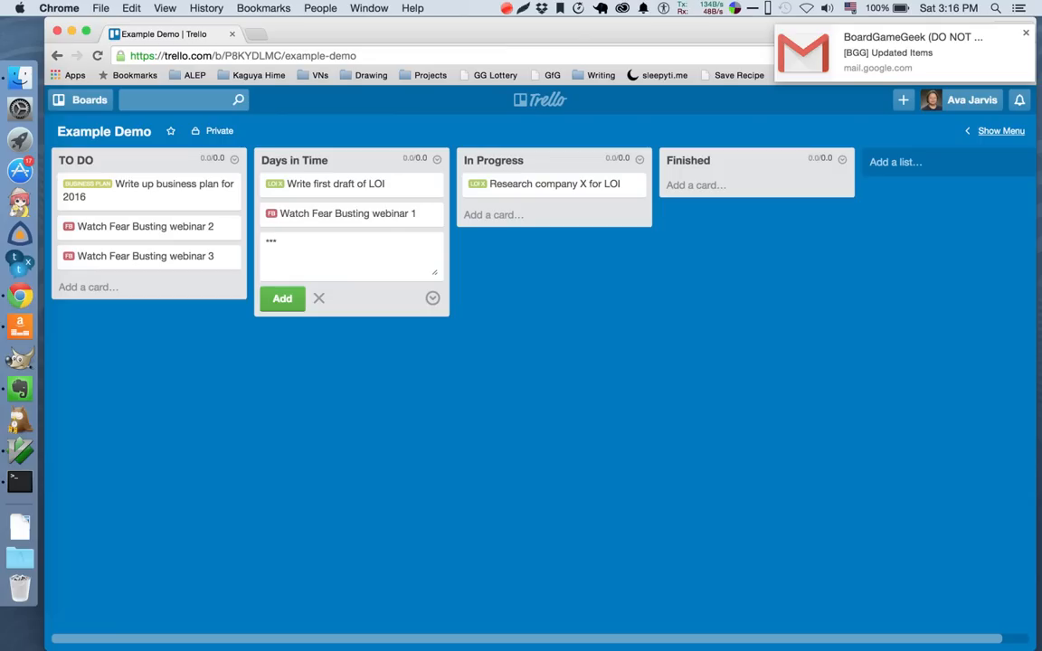
text(Su)
text(Monday )
text(***)
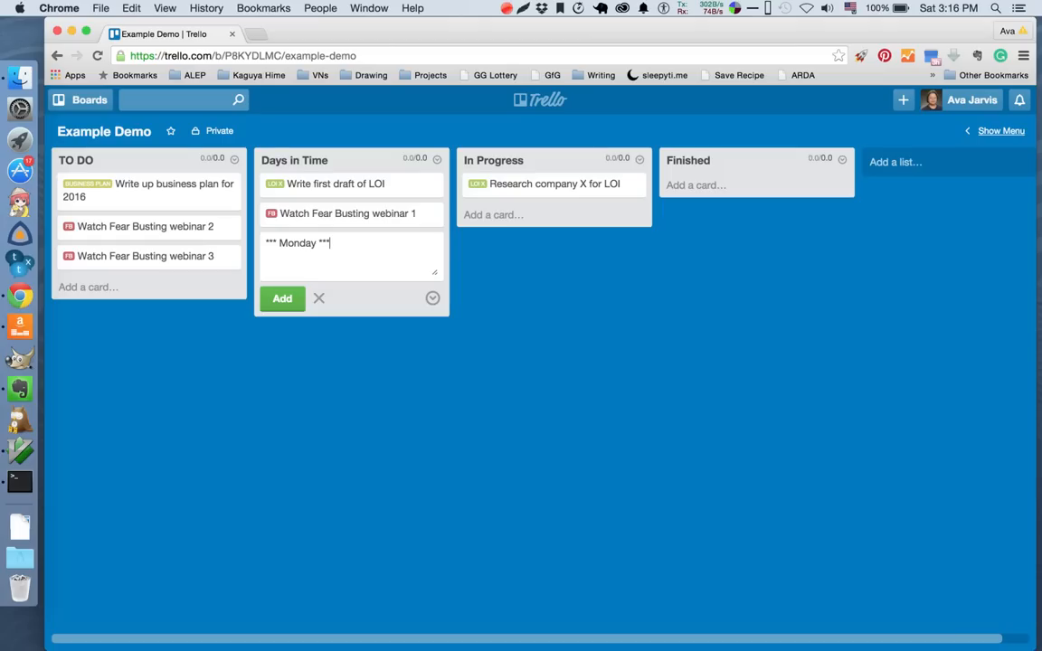
click(282, 300)
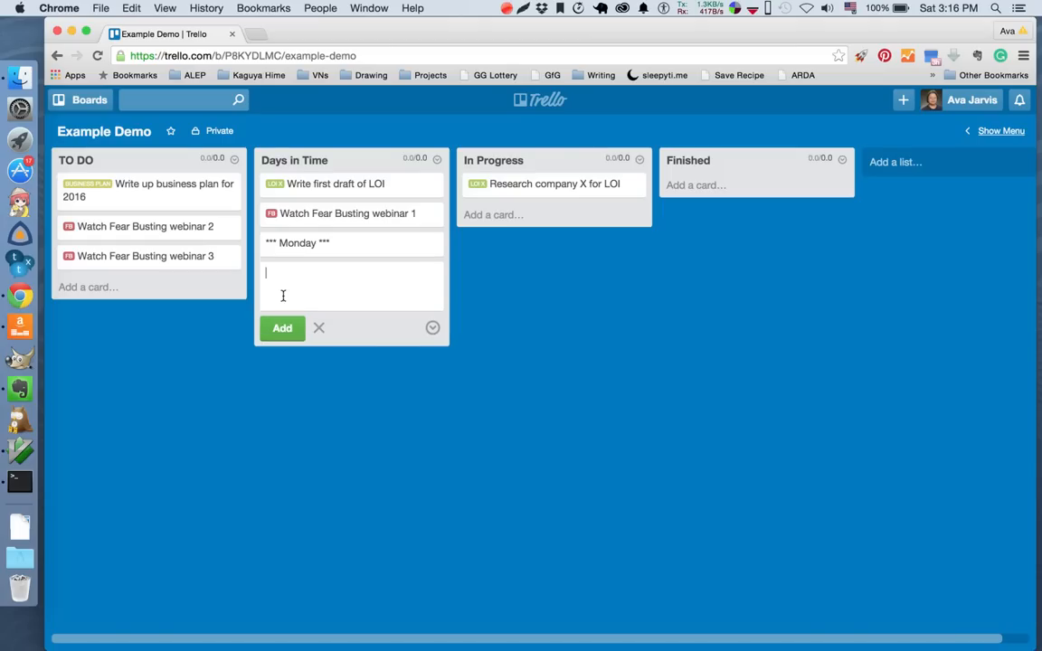
click(433, 389)
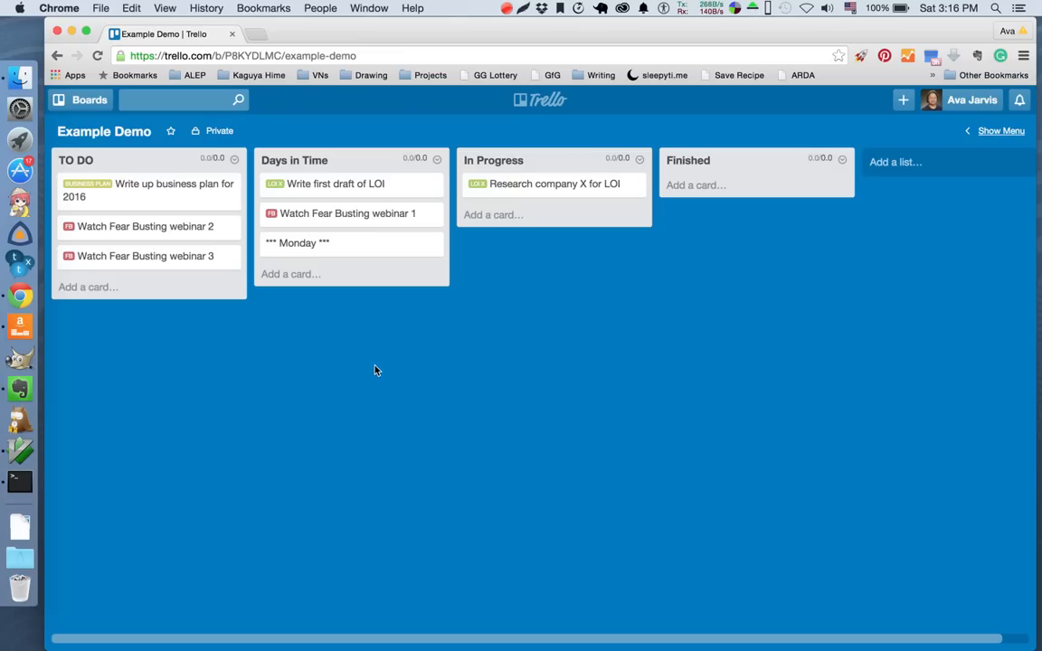
key(super+r)
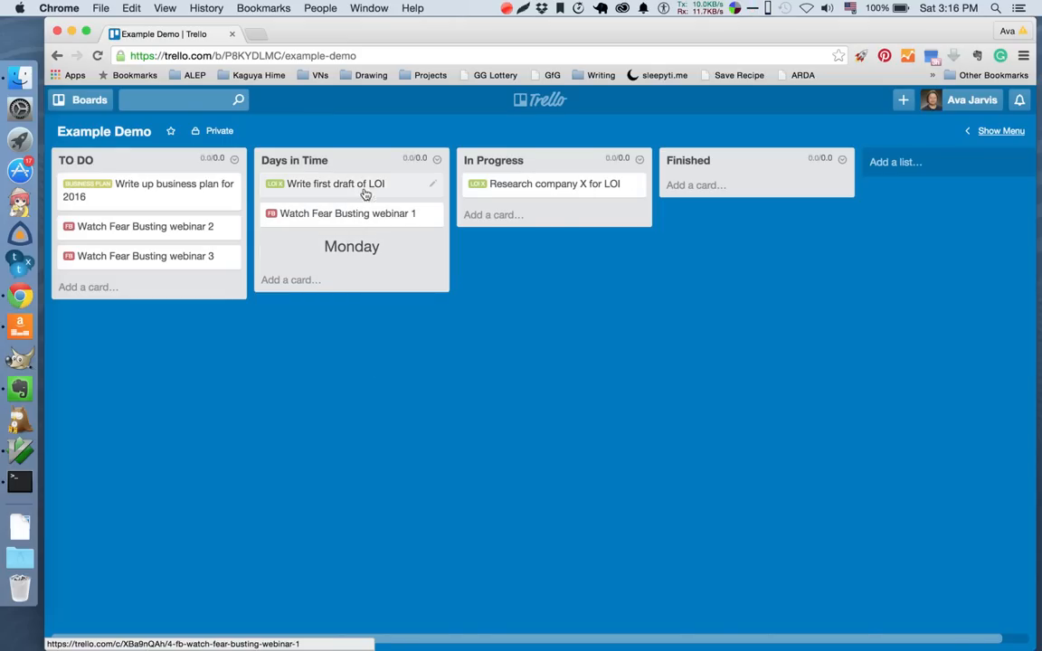
Move the "Write first draft of LOI" card and then the "Watch Fear Busting webinar 1" card below the Monday divider.
drag(362, 185, 363, 264)
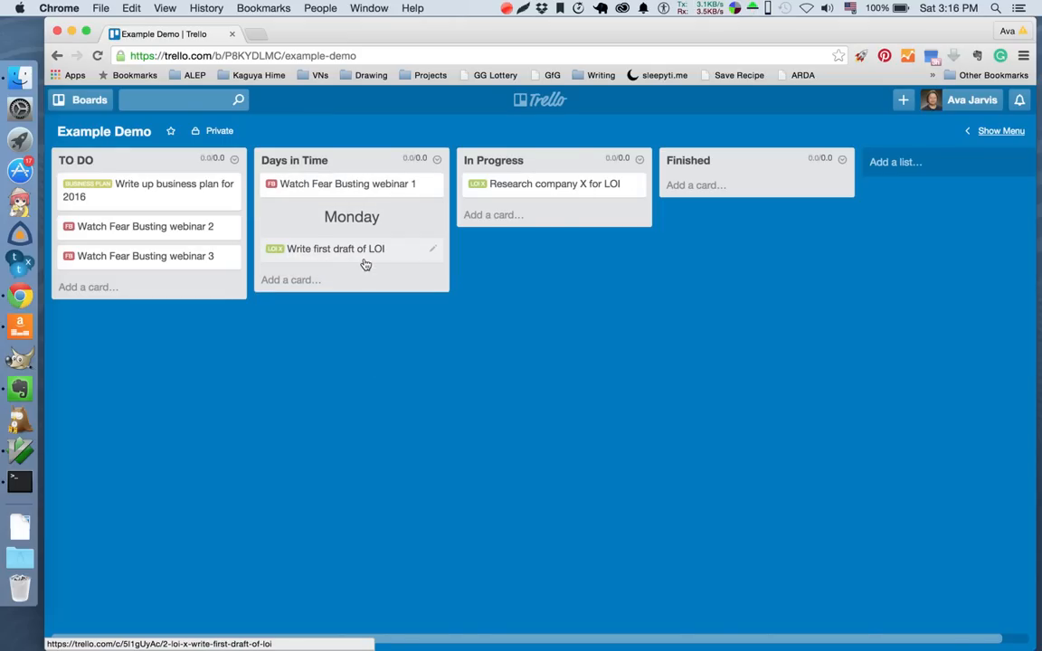
drag(381, 185, 384, 257)
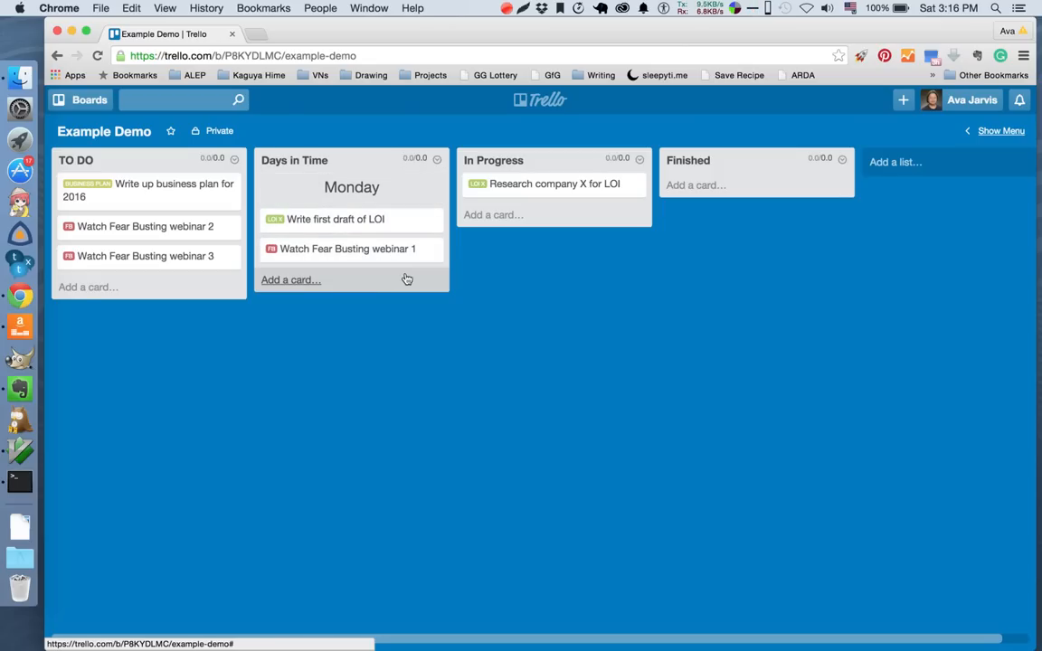
Add a divider card titled "*** Tuesday ***" at the end of the Days in Time list.
click(291, 280)
text(Tuesday)
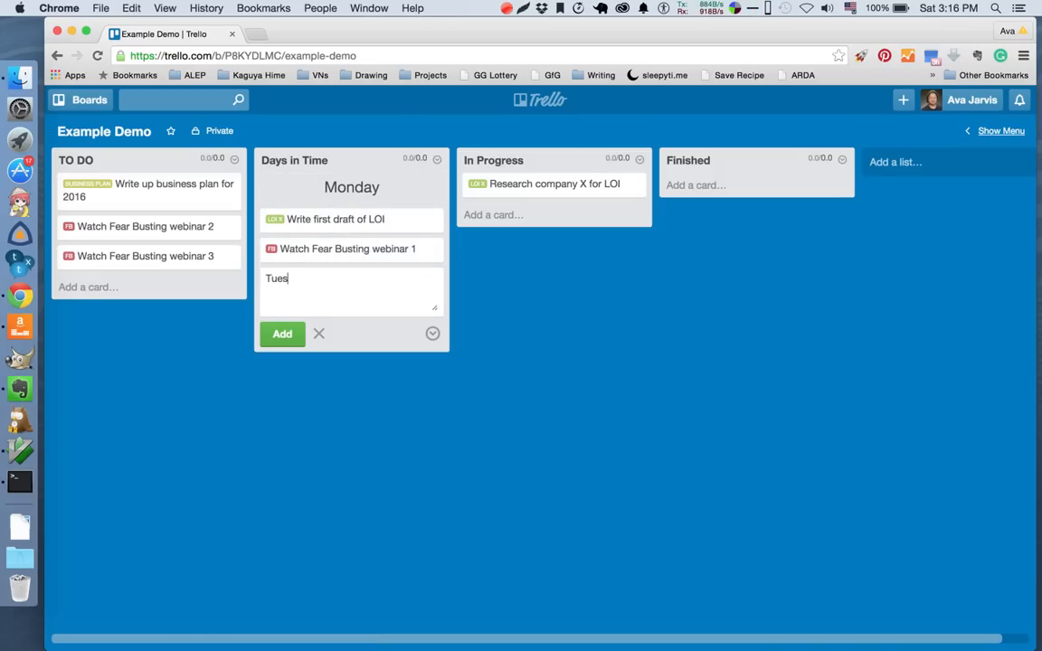
key(Left)
key(Left)
key(Left)
key(Left)
key(Left)
key(Left)
text(***)
click(285, 331)
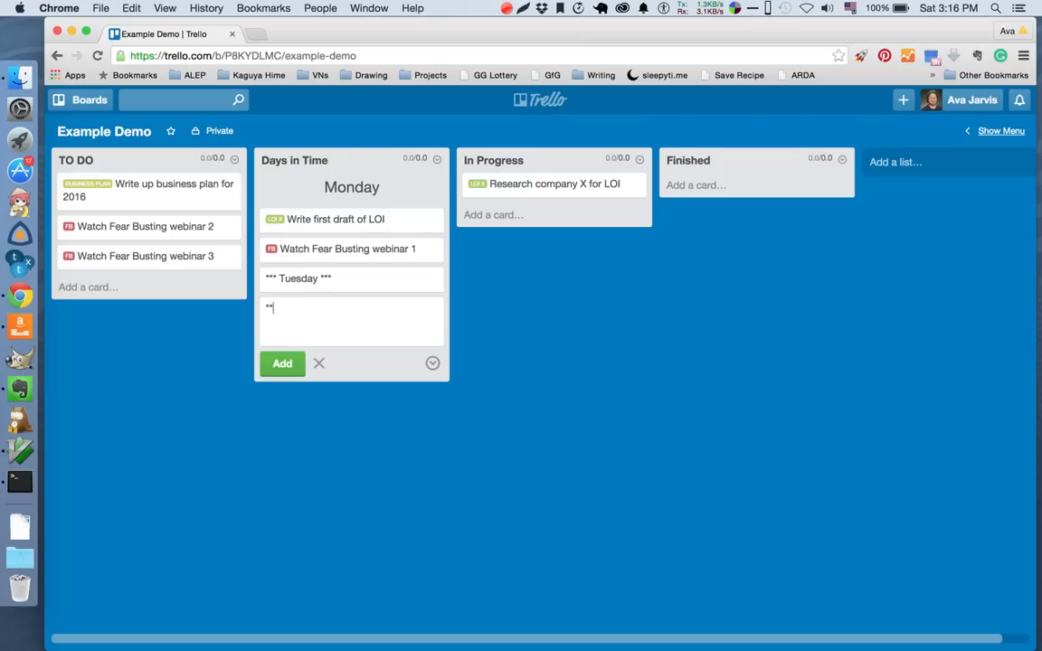
Add a divider card titled "*** Wednesday ***" after Tuesday in Days in Time and reload the board.
text(*** WEd)
key(BackSpace)
key(BackSpace)
text(edn)
key(BackSpace)
text(dnesday ***)
click(282, 364)
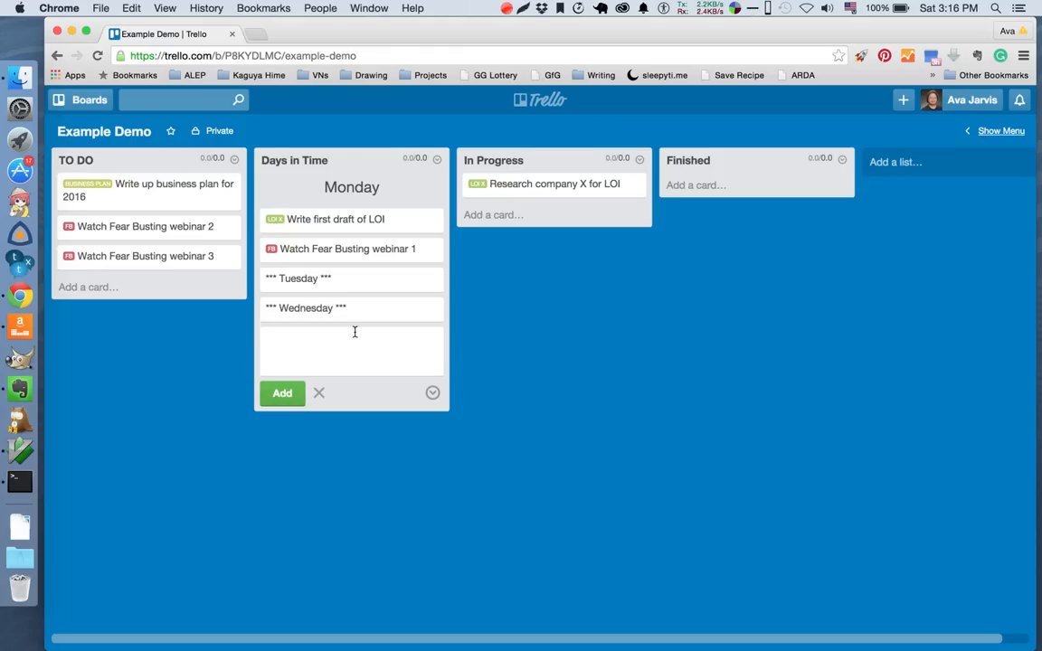
click(364, 454)
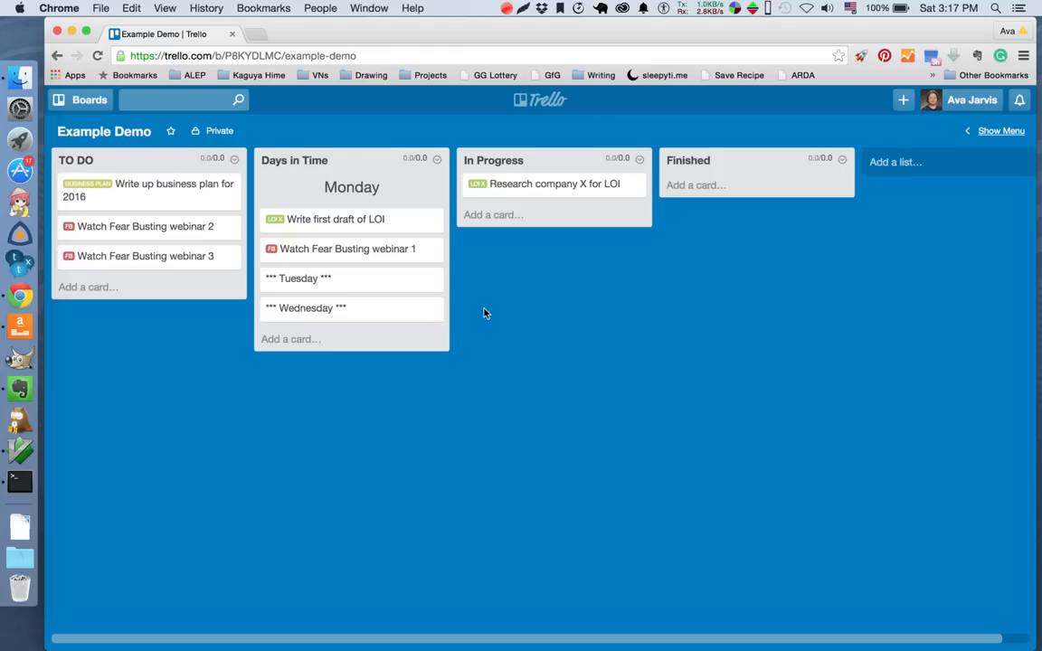
key(super+r)
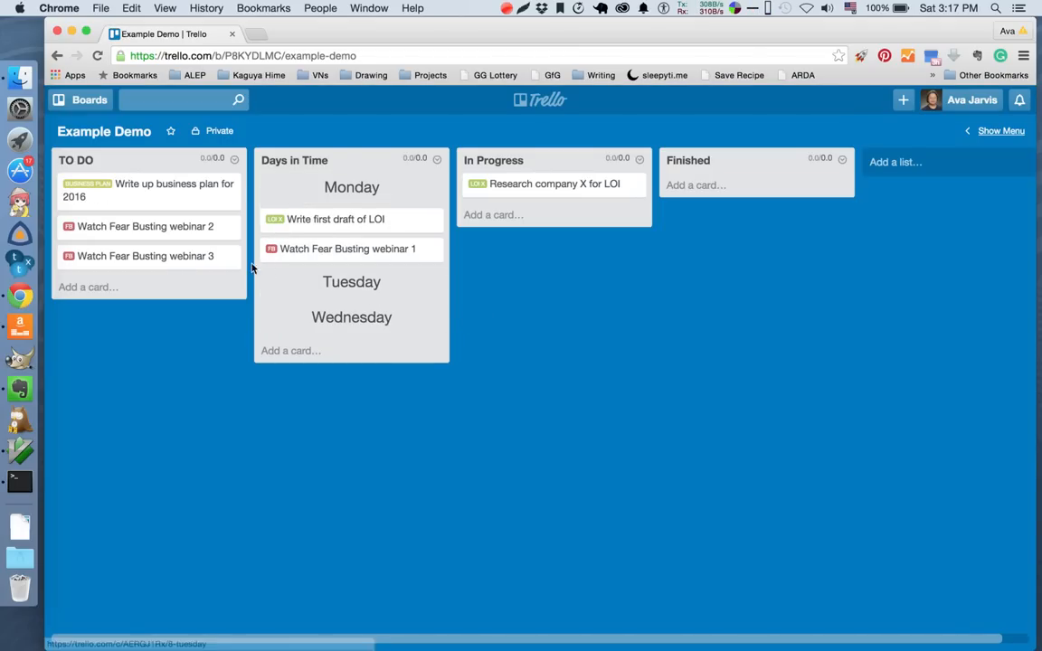
Move the webinar 2 card from TO DO under the Tuesday divider and the webinar 3 card under Wednesday.
drag(144, 228, 305, 317)
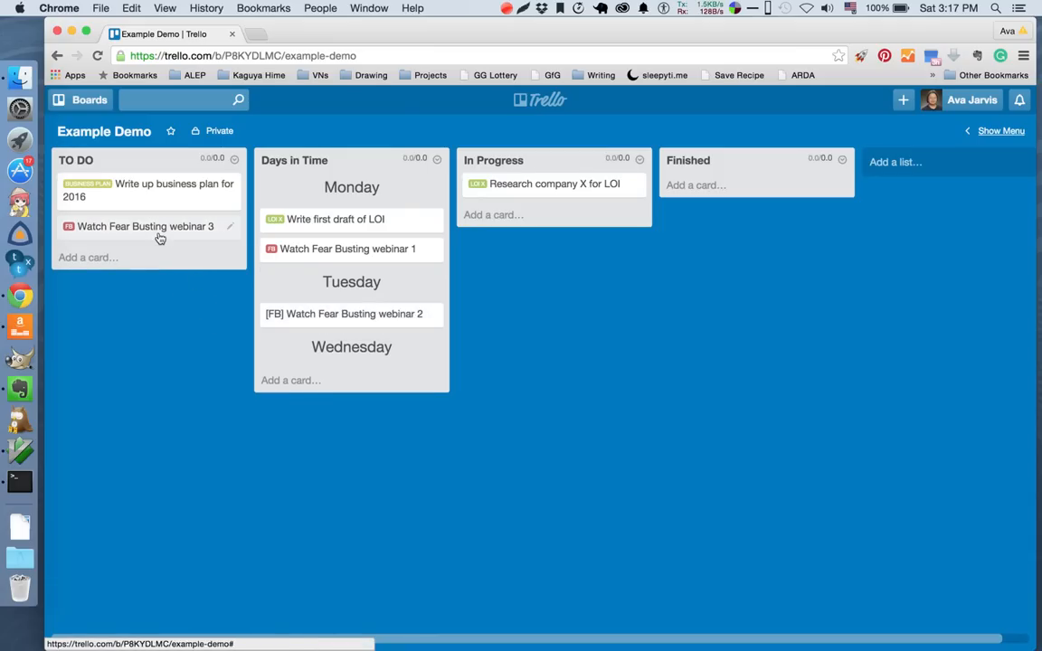
drag(162, 226, 344, 398)
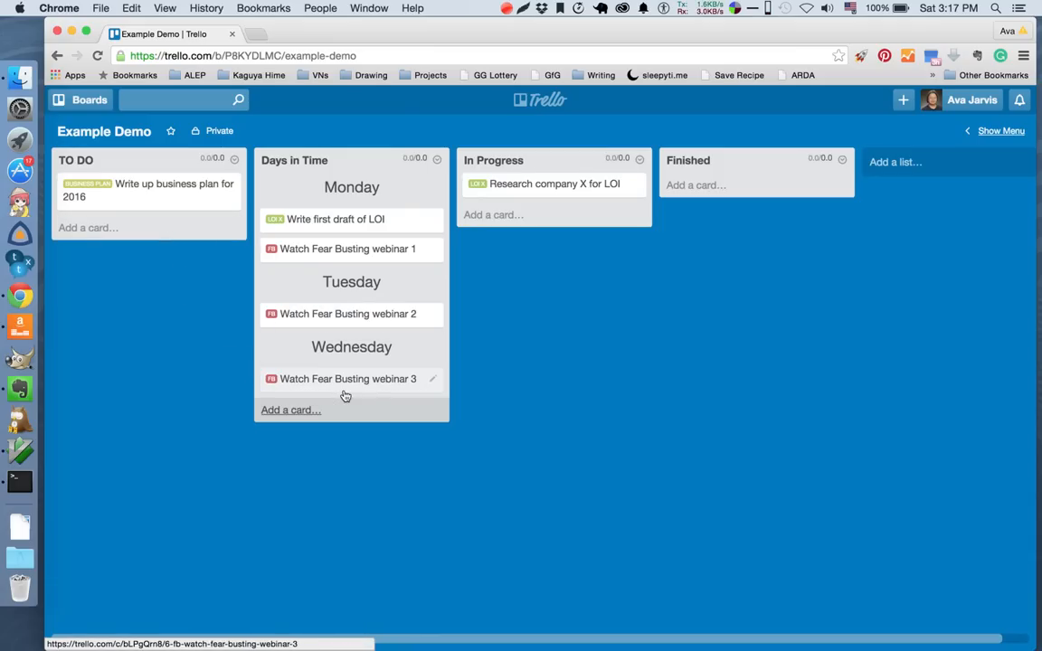
Add a "*** Thursday ***" divider card to Days in Time, move the business plan card below it and reload the board.
click(290, 409)
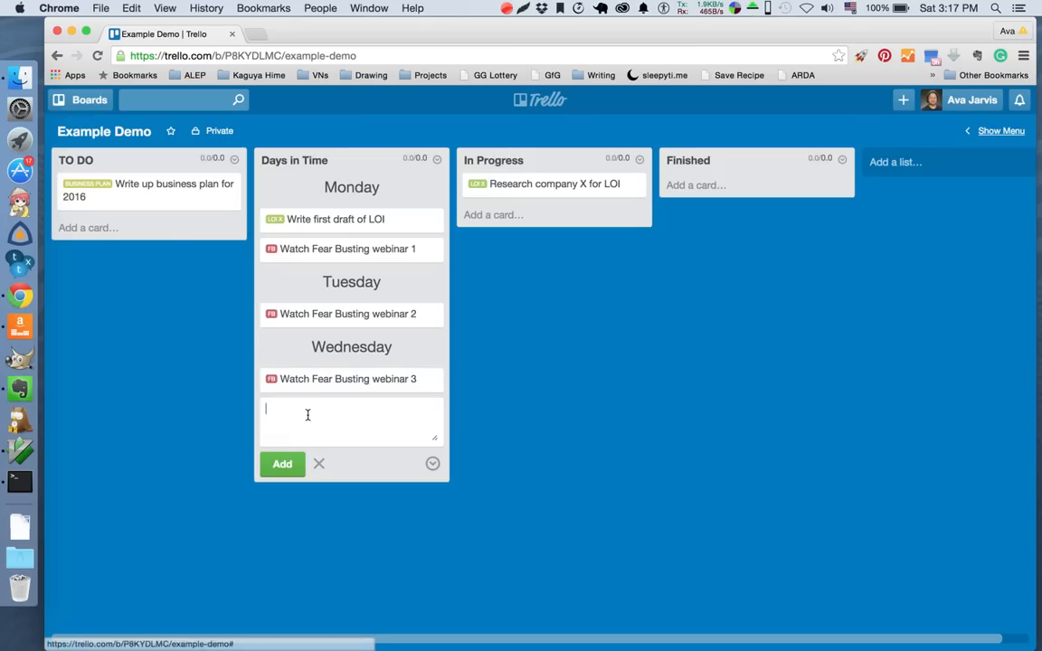
text(*** Thursday ***)
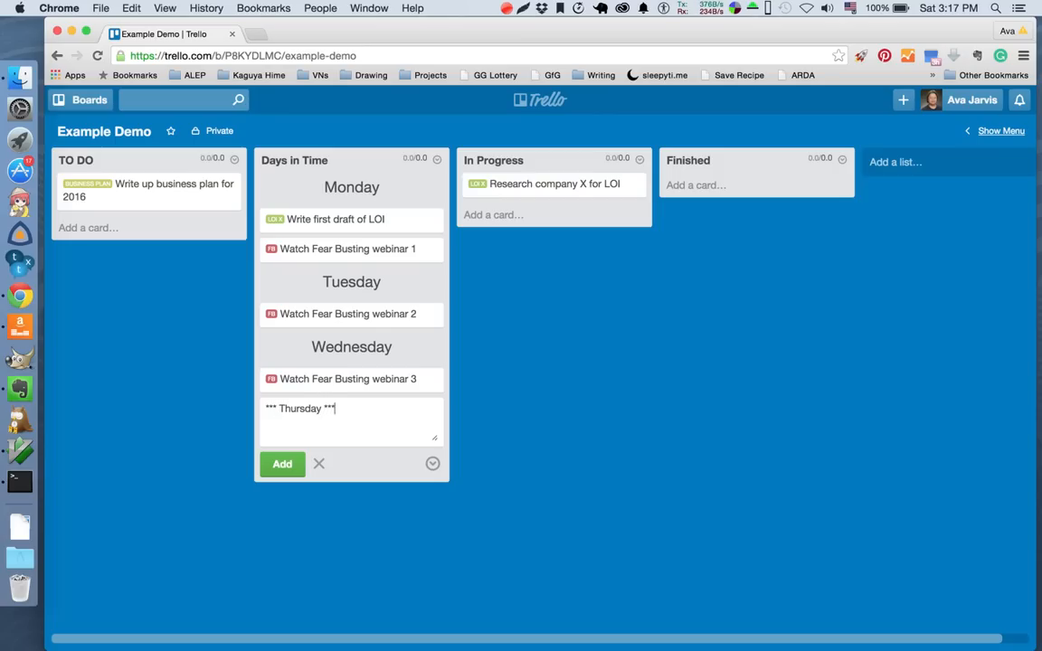
click(284, 461)
click(318, 544)
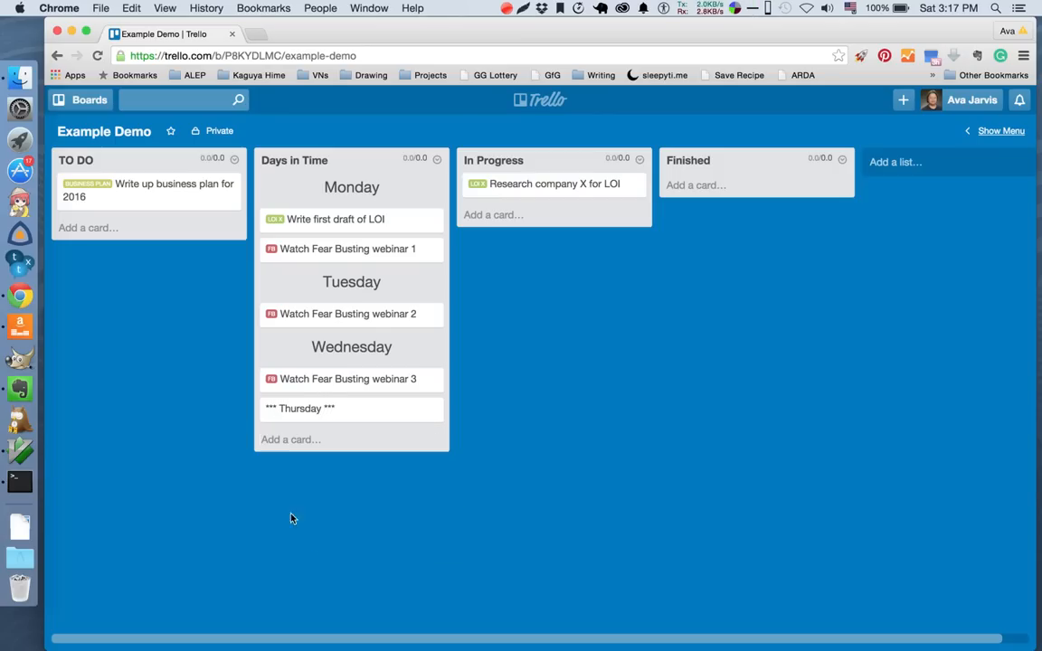
drag(108, 185, 326, 465)
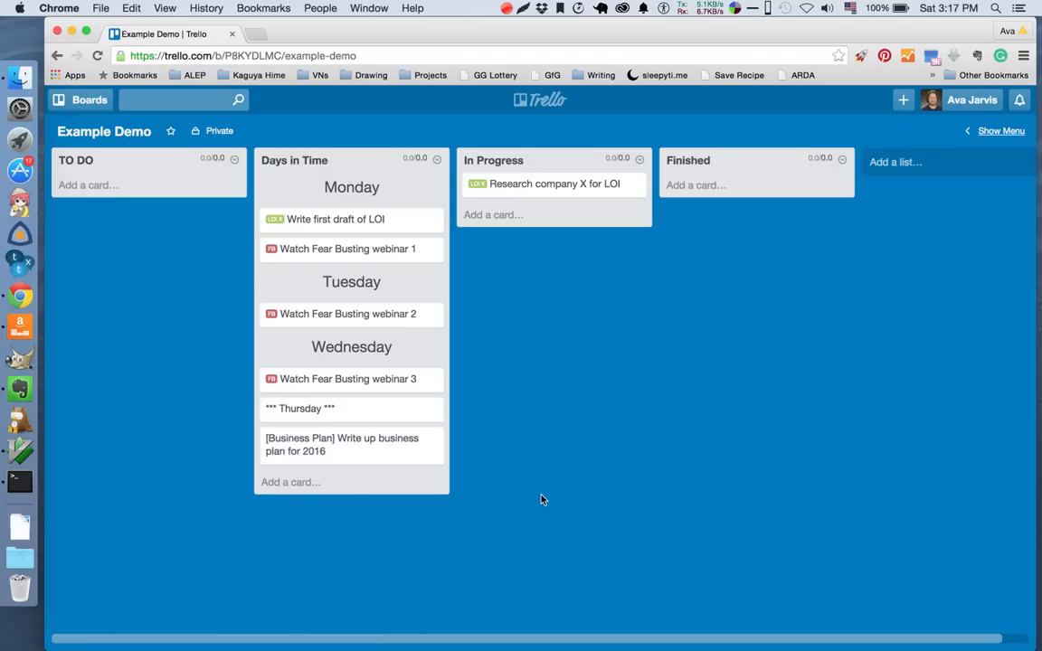
key(super+r)
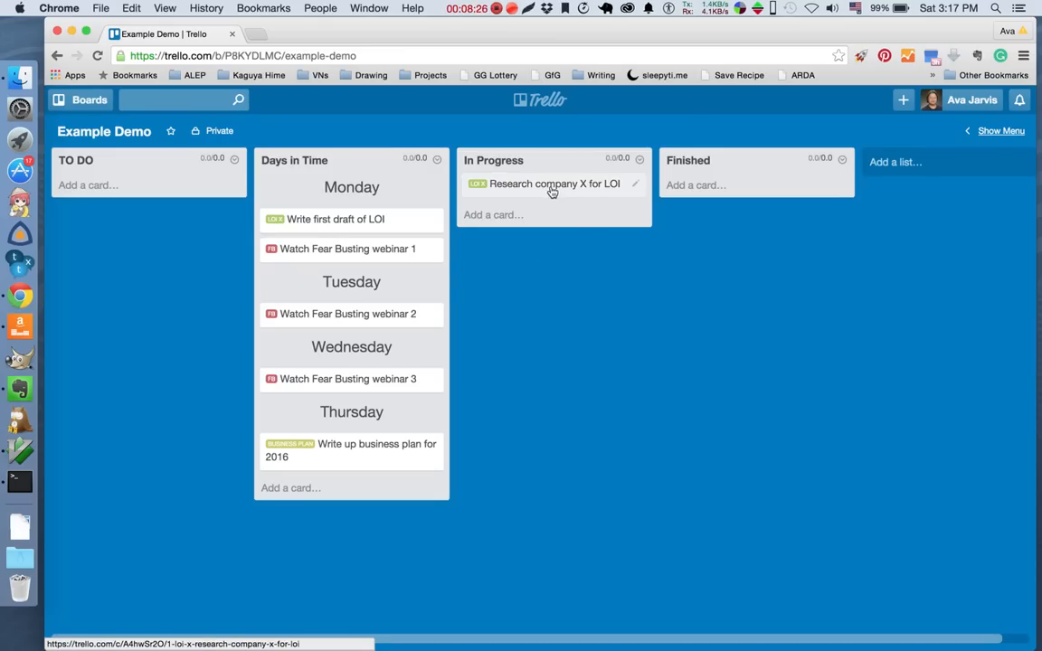
Add the prefix "(1)" to the title of the "[LOI X] Research company X for LOI" card and save it.
click(636, 187)
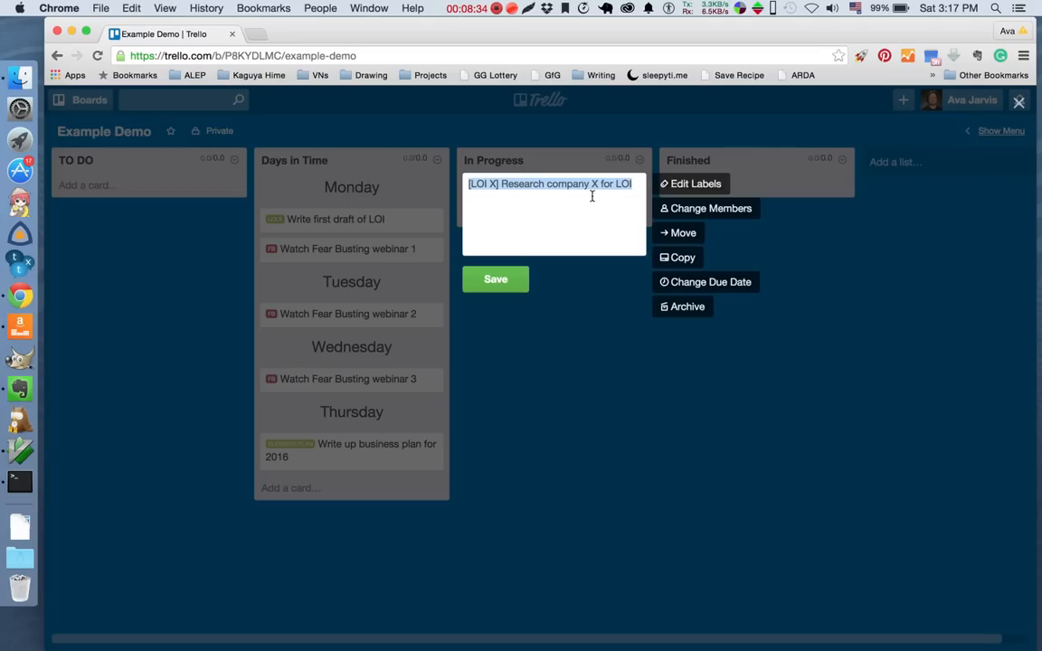
key(Left)
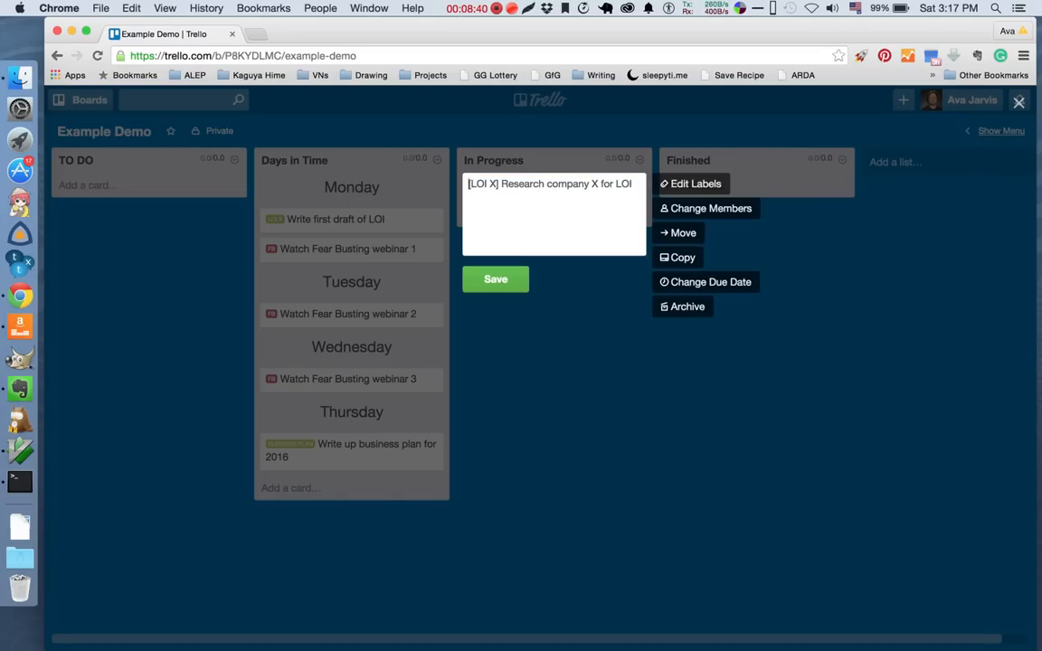
text(()
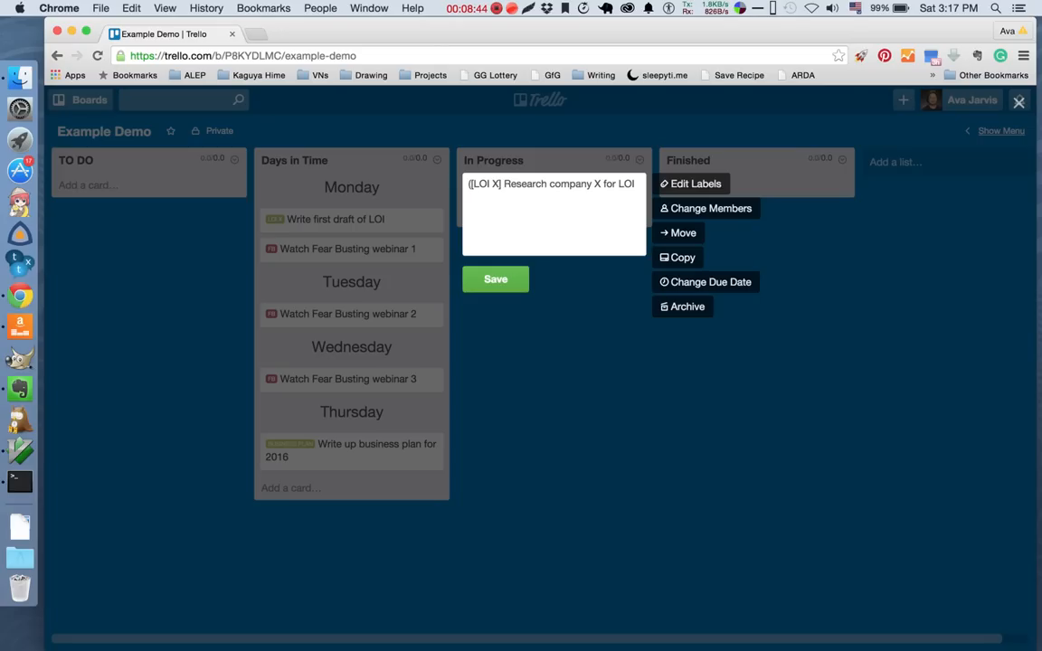
text(1)
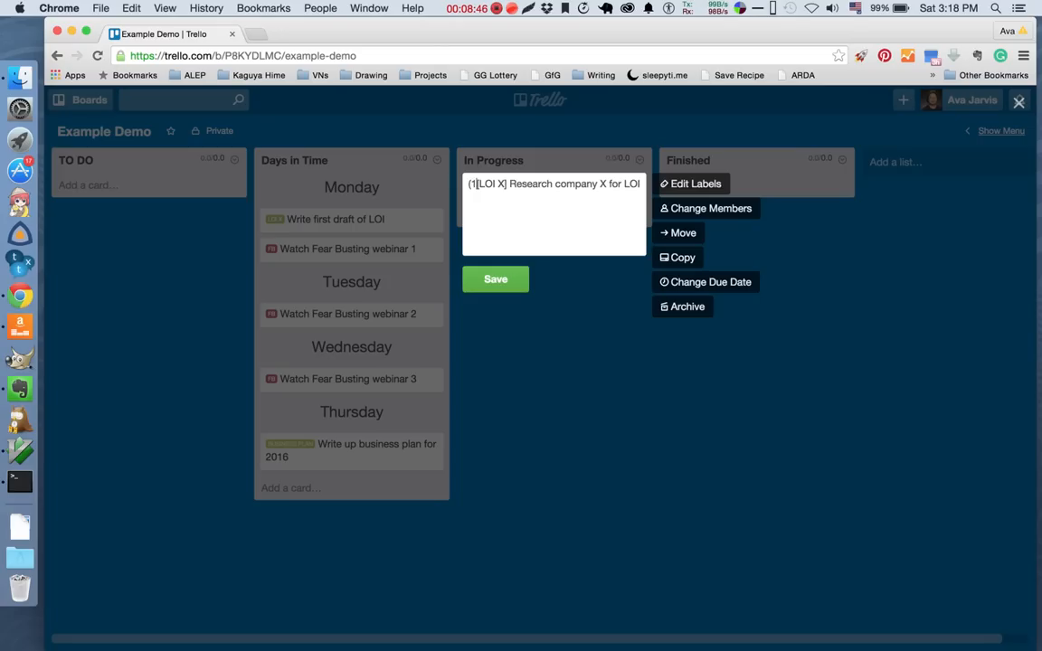
text())
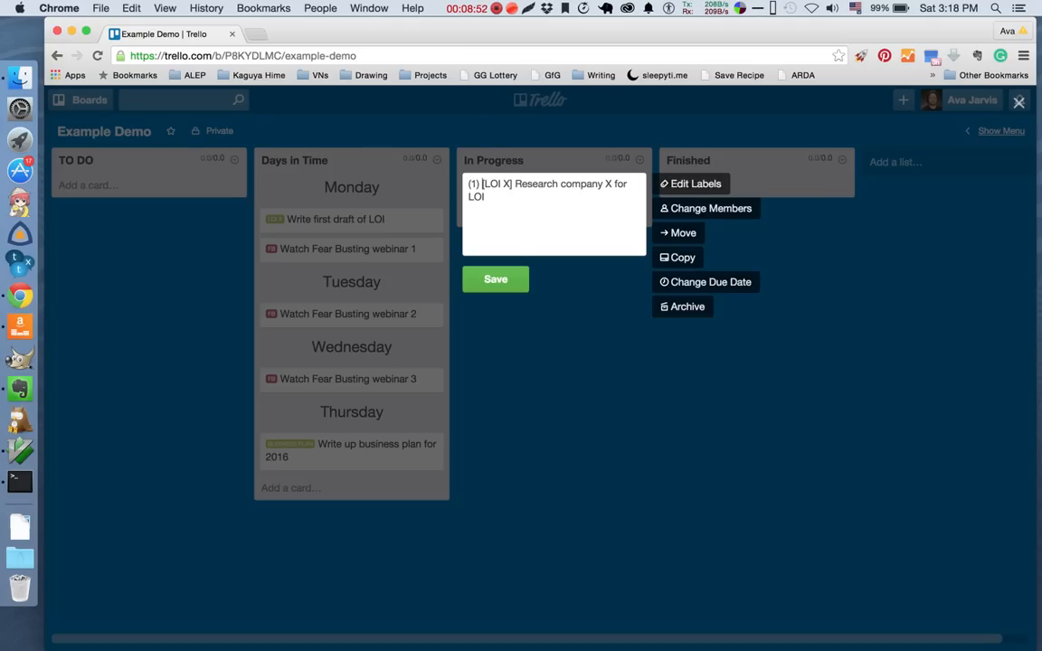
click(510, 286)
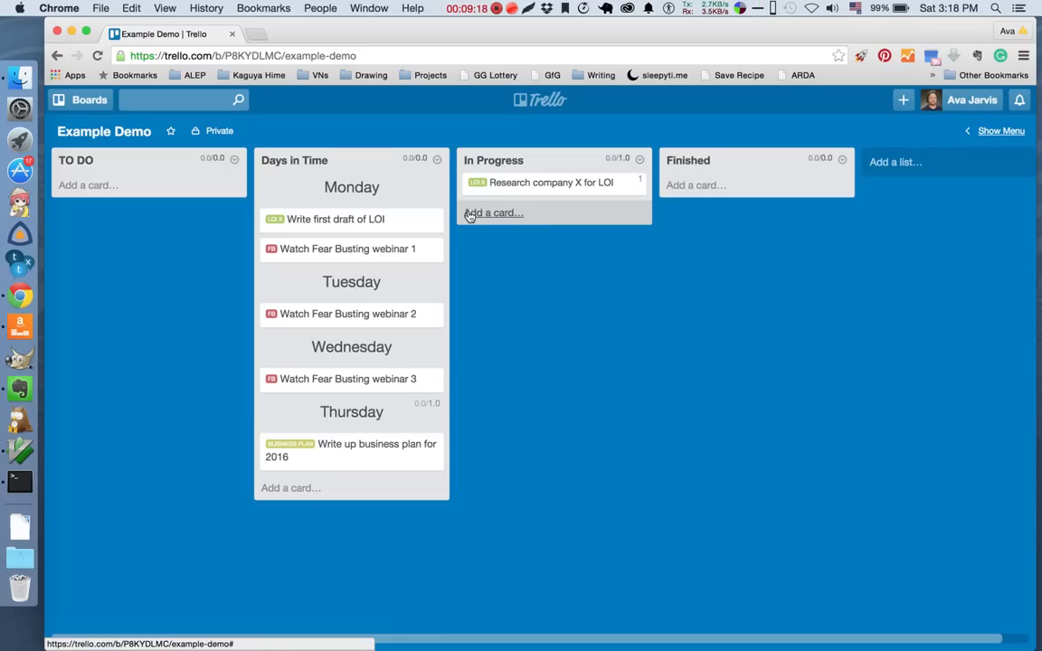
Change the number prefix of the "Research company X for LOI" card to "(4)" and save it.
click(633, 185)
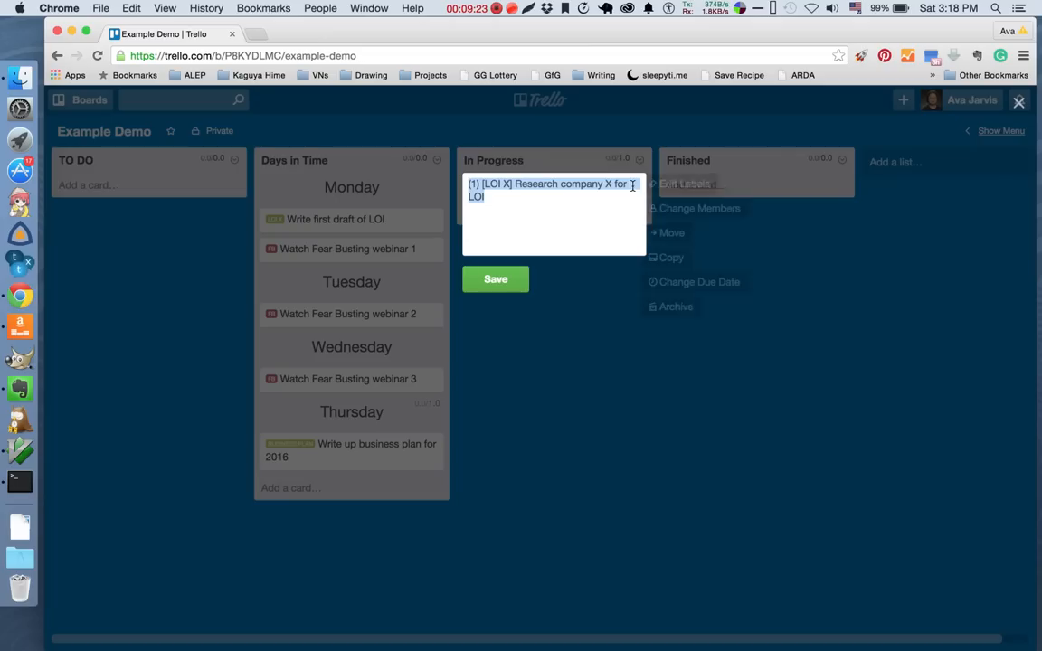
click(511, 208)
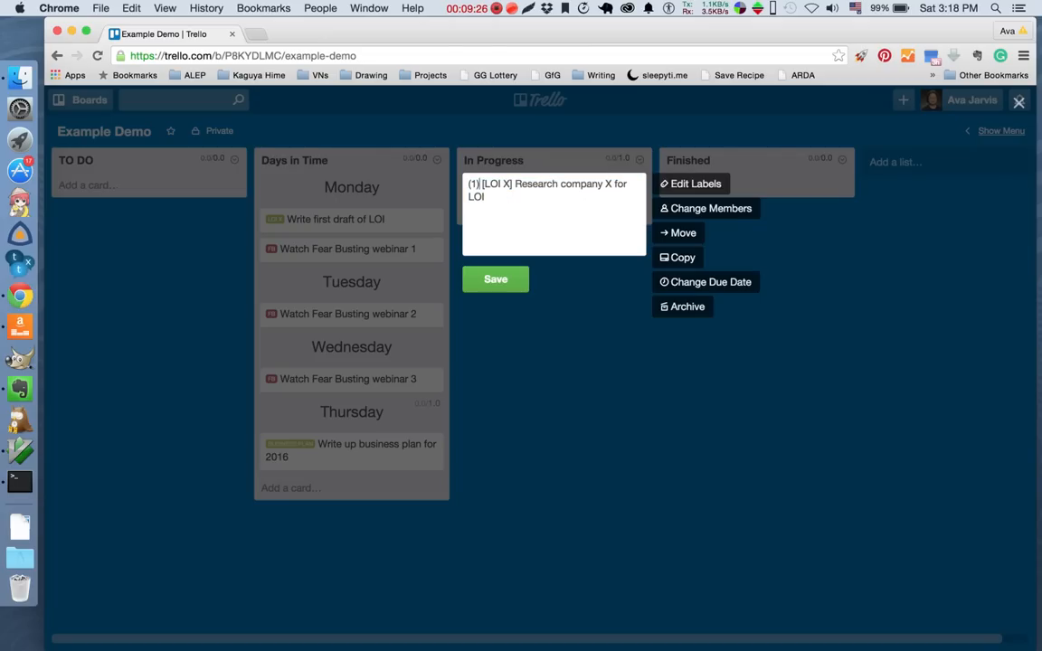
double_click(473, 183)
text(4)
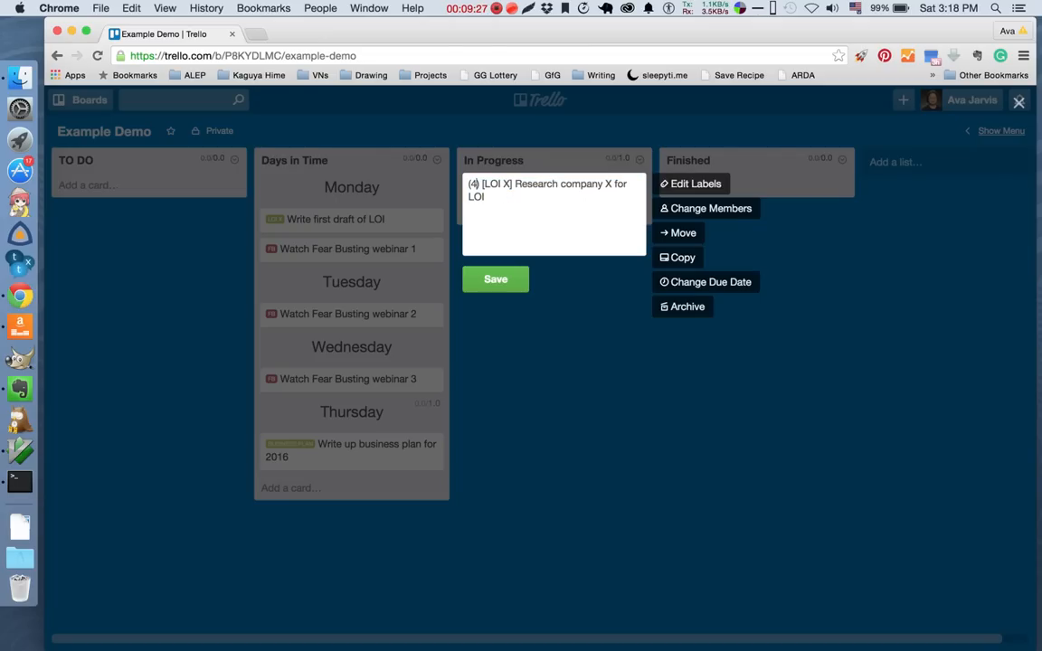
click(495, 280)
Move the "Write first draft of LOI" card to the In Progress list and save its title with the prefix "(1)".
drag(342, 225, 520, 246)
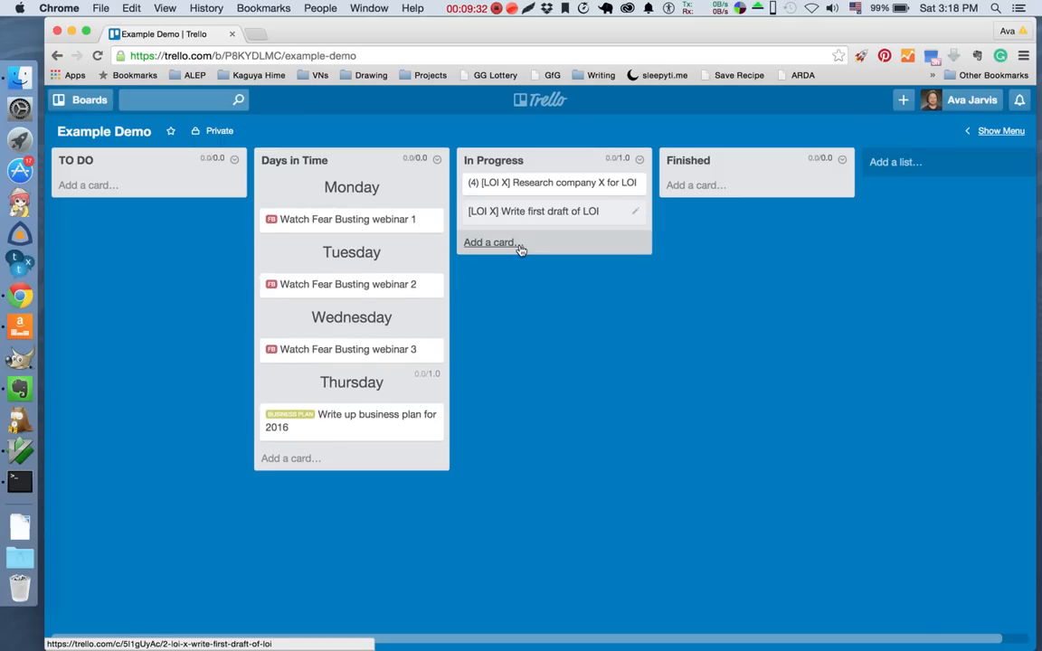
click(634, 214)
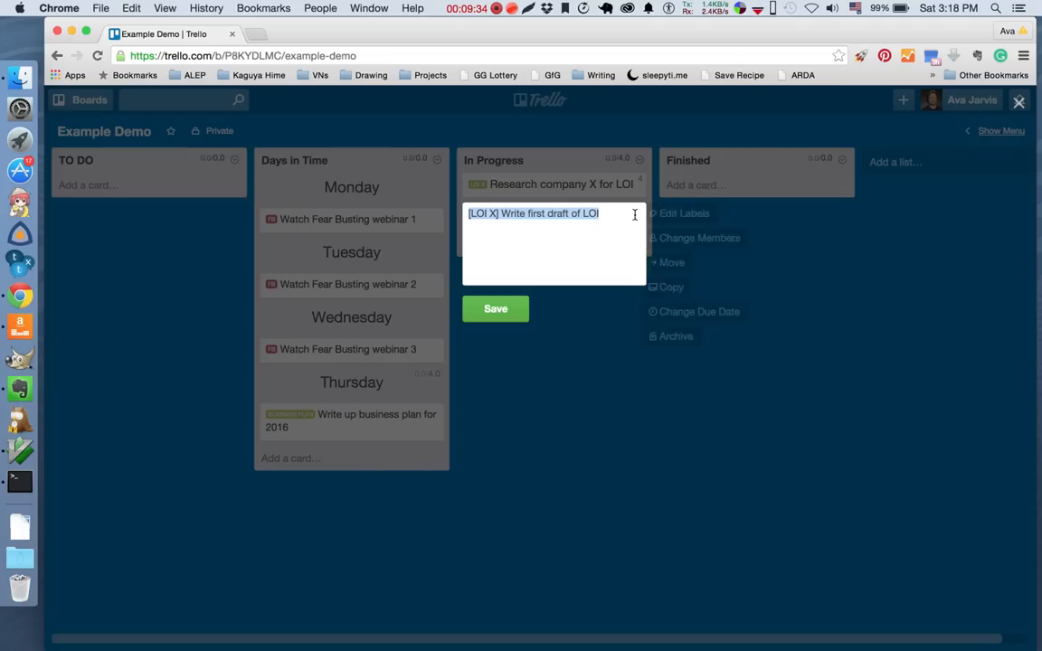
text((1))
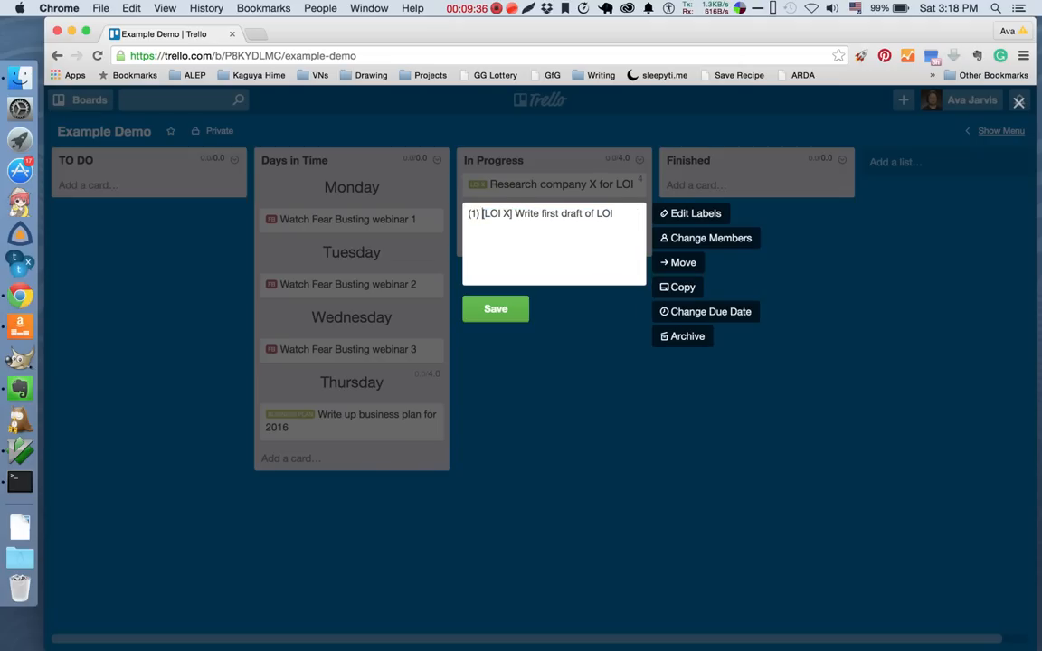
click(497, 310)
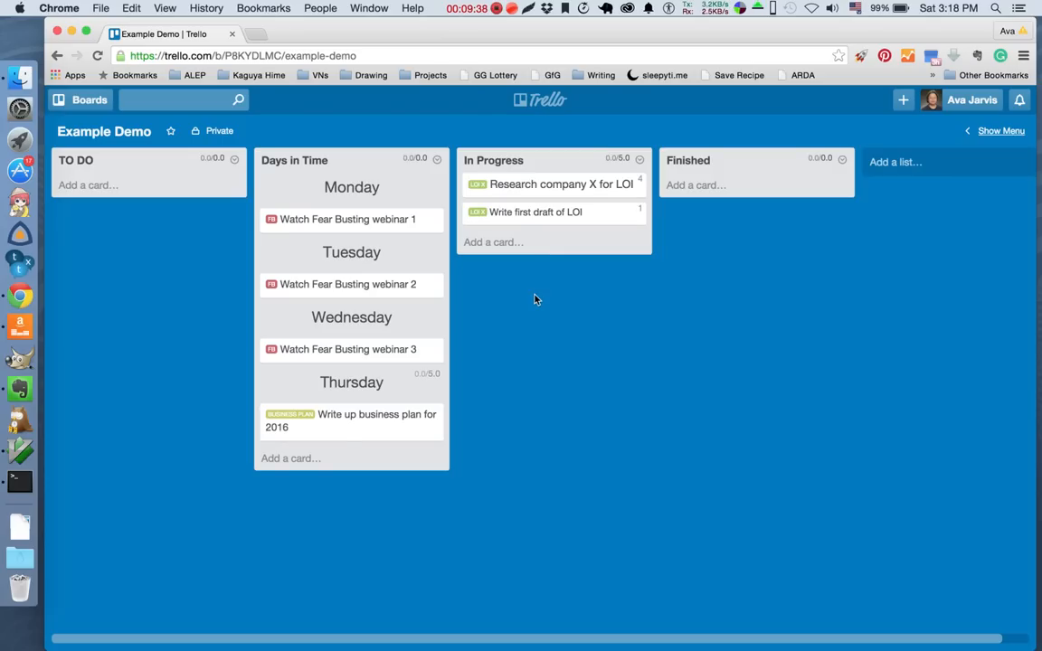
Move the "Watch Fear Busting webinar 1" card to the In Progress list and save its title with the prefix "(1.5)".
drag(356, 223, 555, 252)
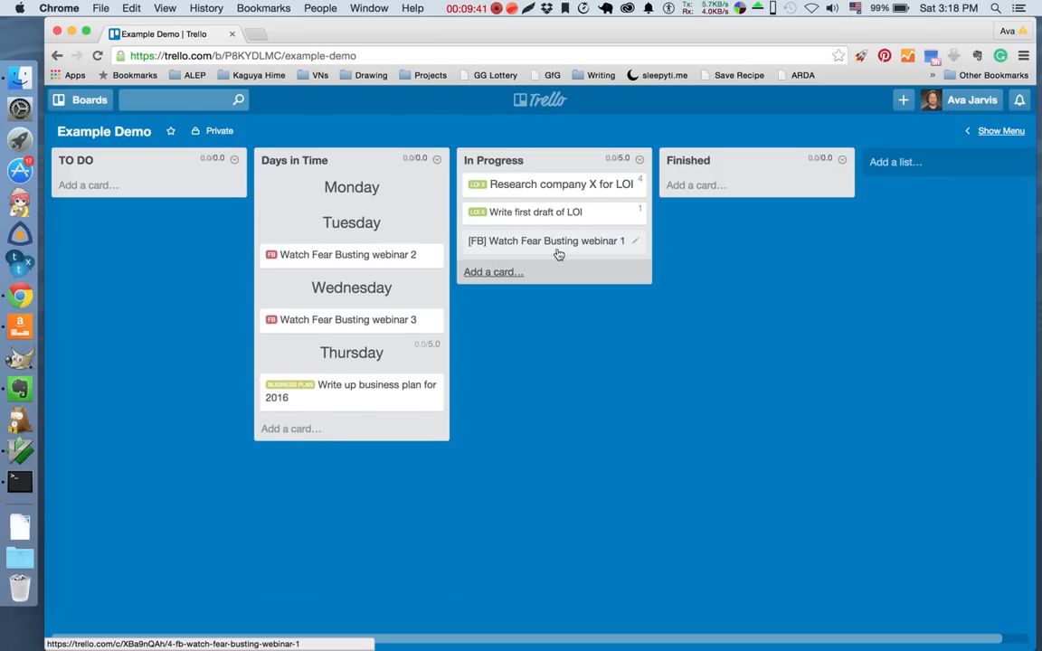
click(637, 242)
key(Left)
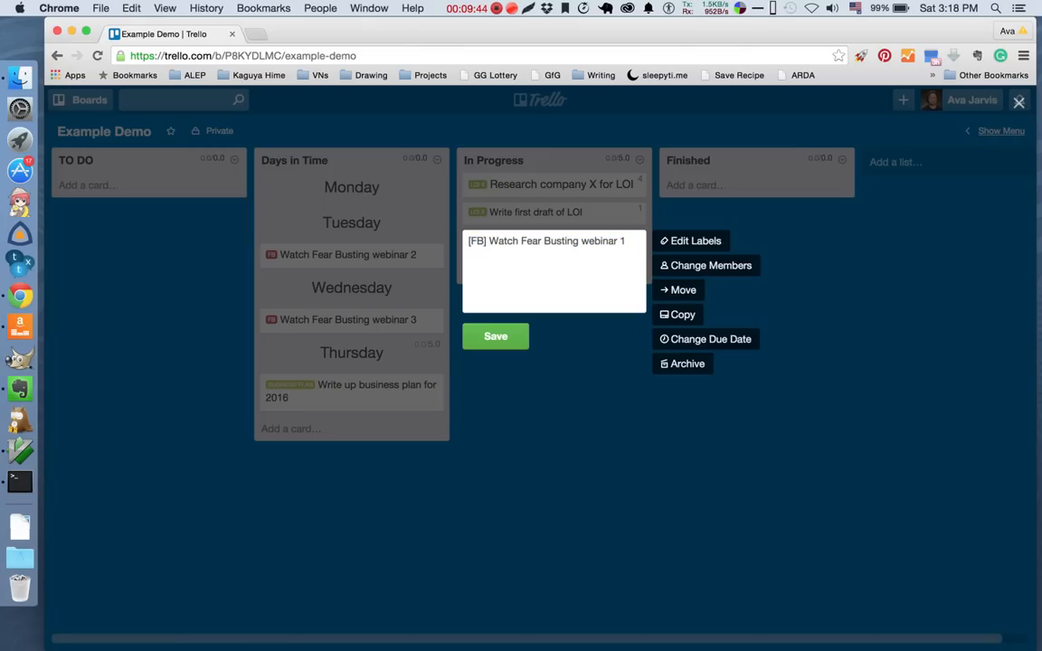
text((1.5))
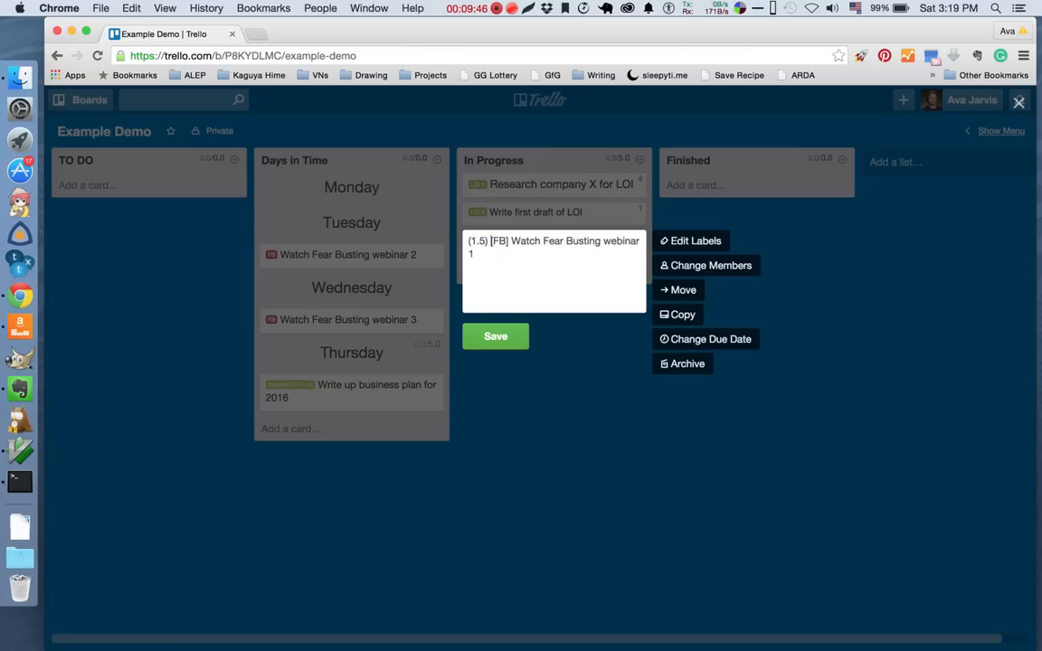
click(508, 337)
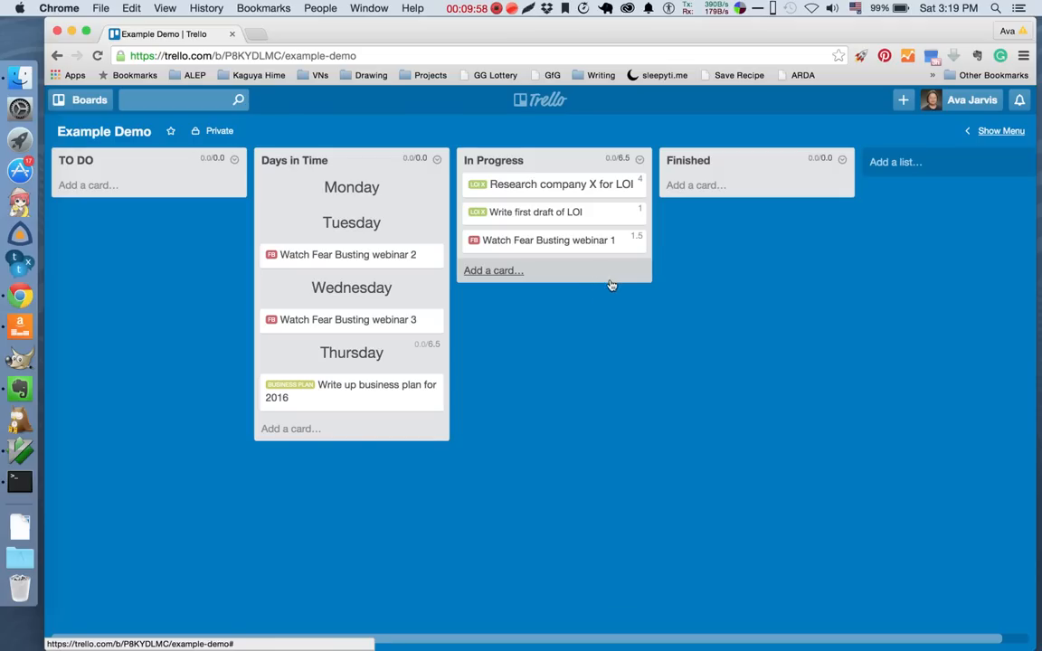
Change the number prefix of the "Research company X for LOI" card to "(1/4)" and save it.
click(633, 187)
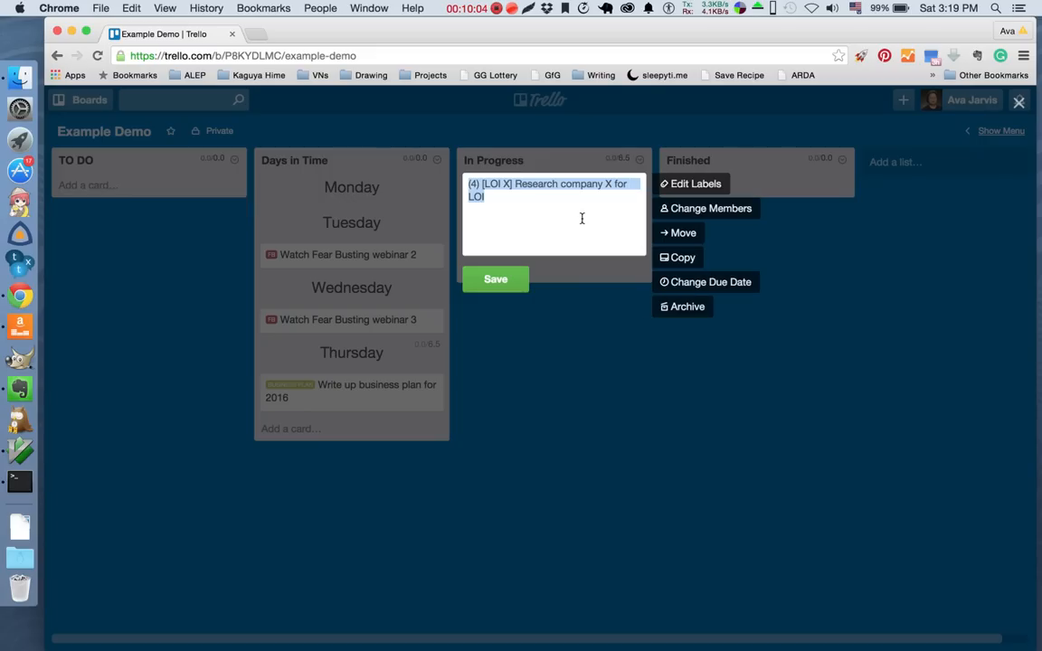
key(Left)
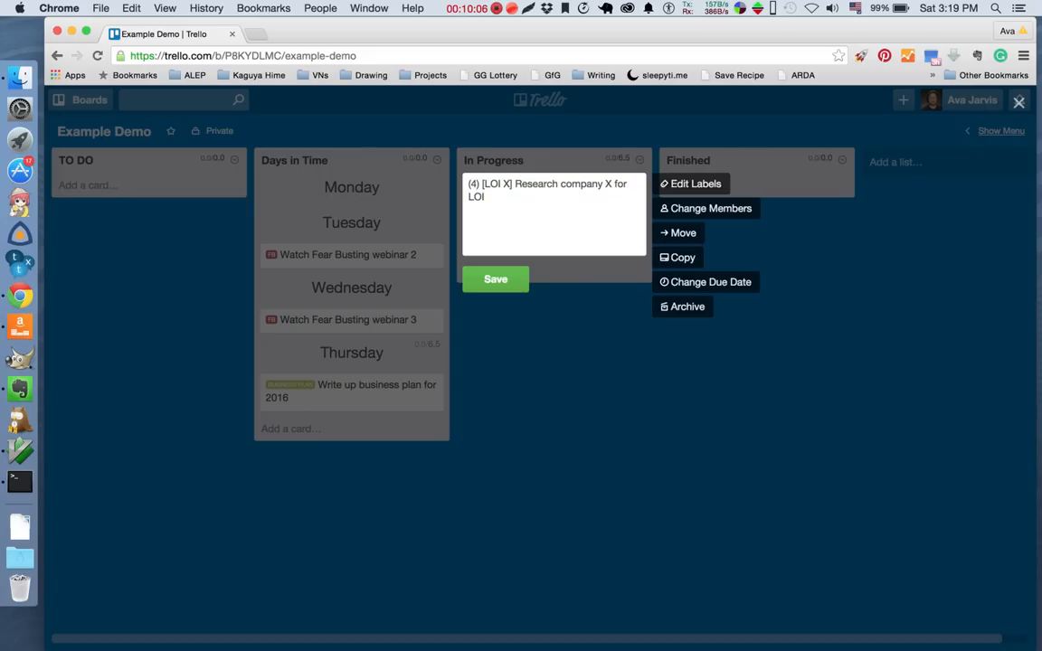
text(1/)
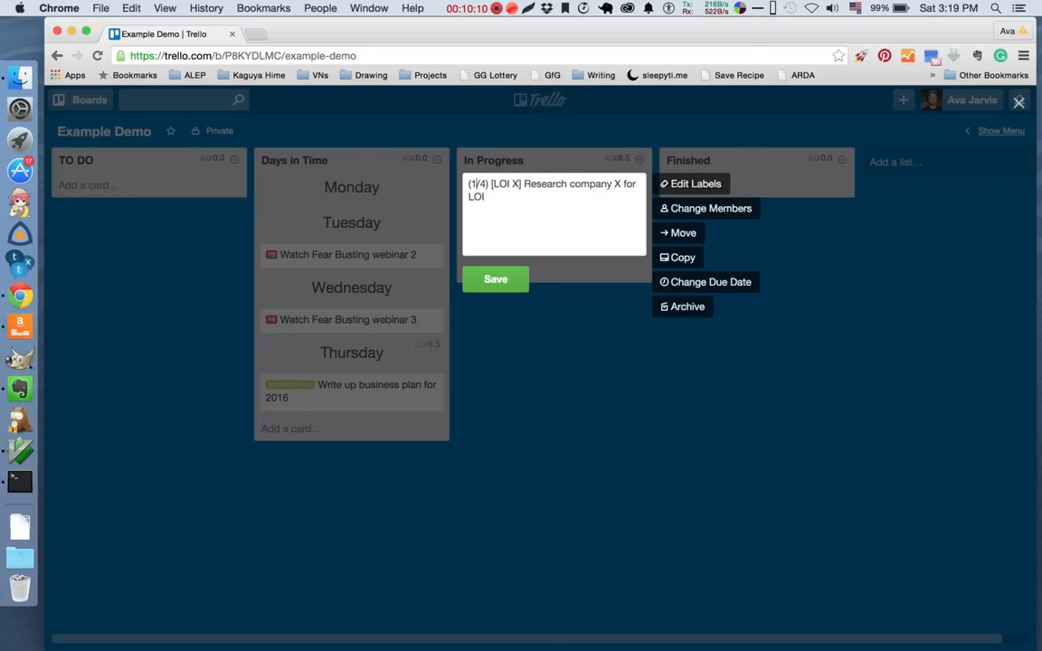
click(493, 285)
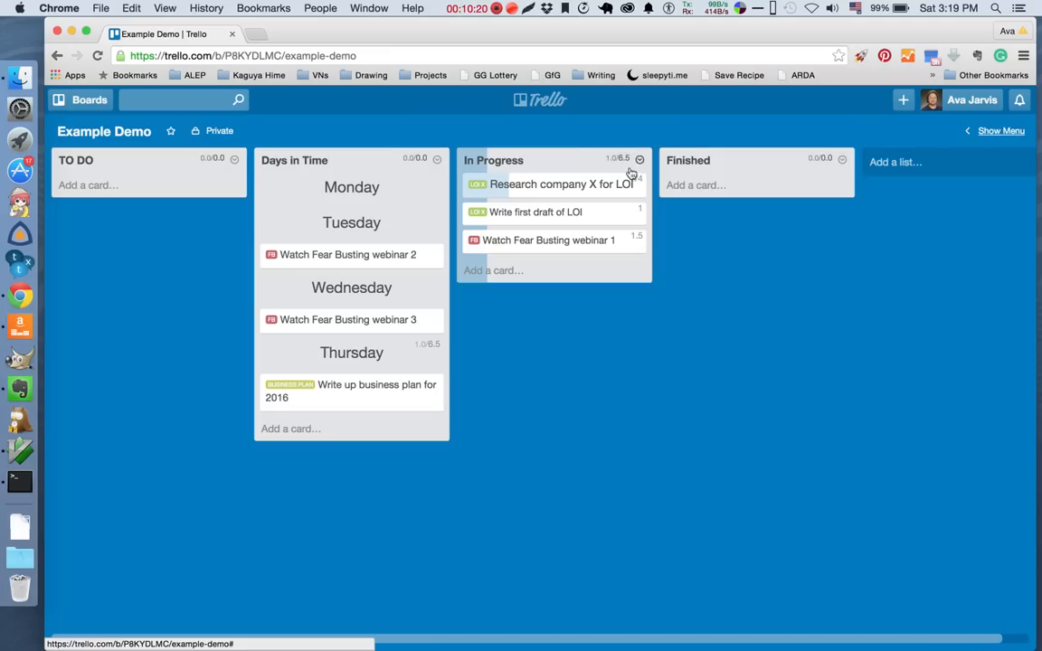
Change the number prefix of the "Write first draft of LOI" card to "(1/1)" and save it.
click(633, 217)
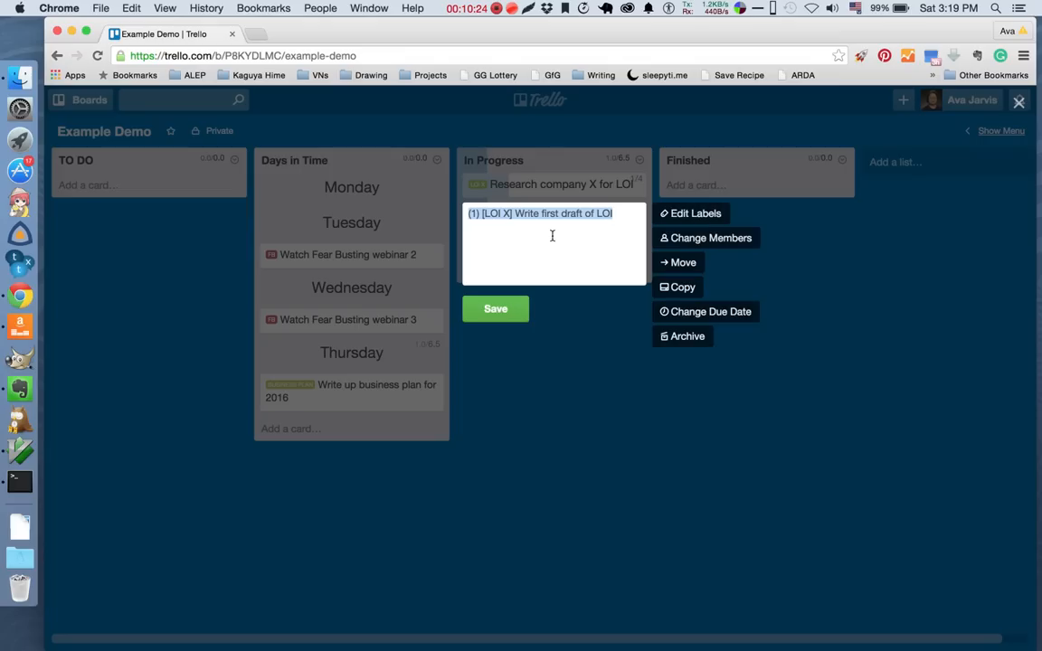
key(Right)
click(476, 214)
text(/1)
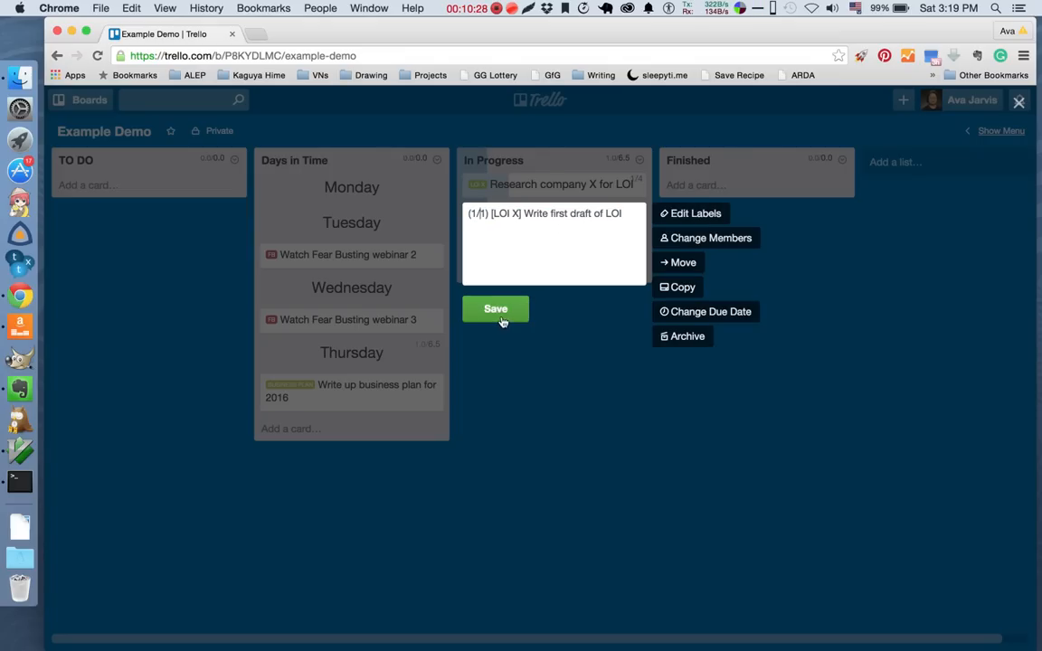
click(501, 315)
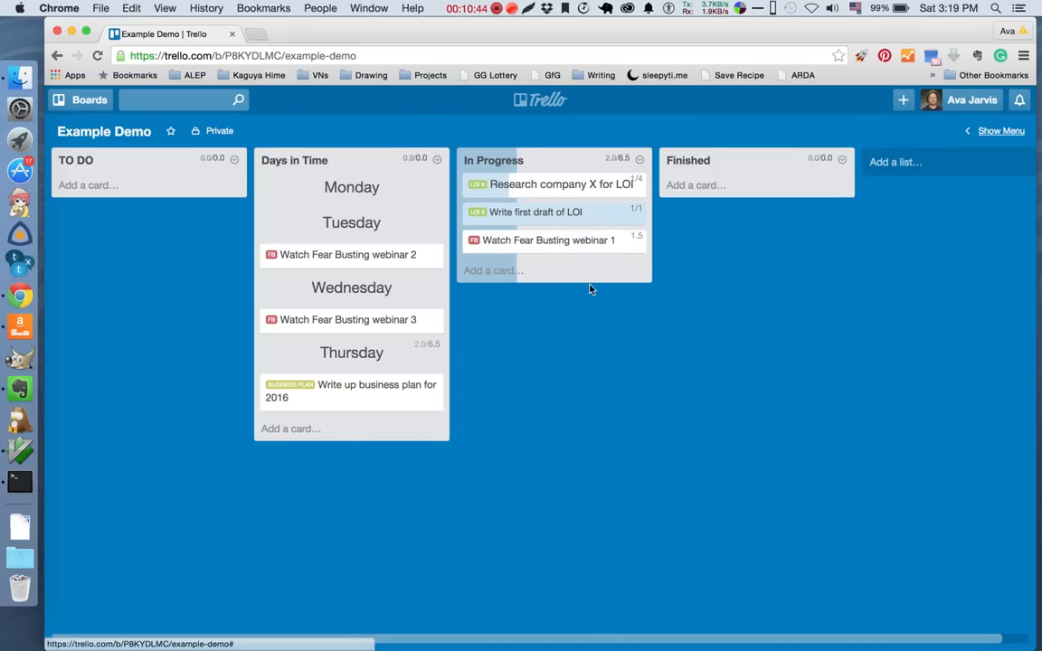
Update the prefix of the "Research company X for LOI" card to "(4/4)" and save it.
click(636, 185)
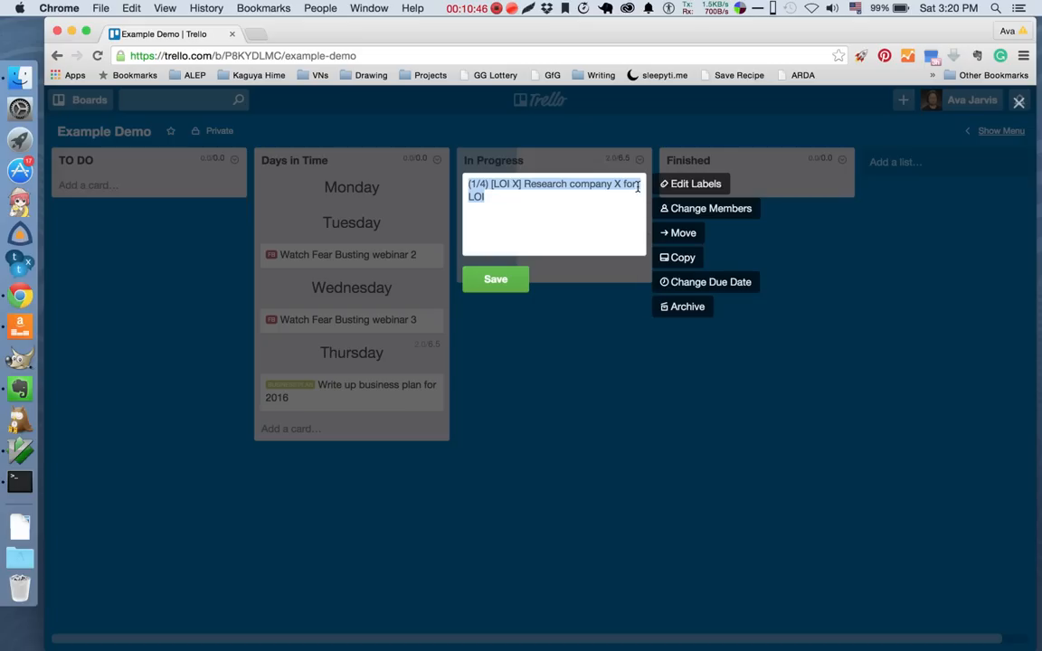
click(583, 209)
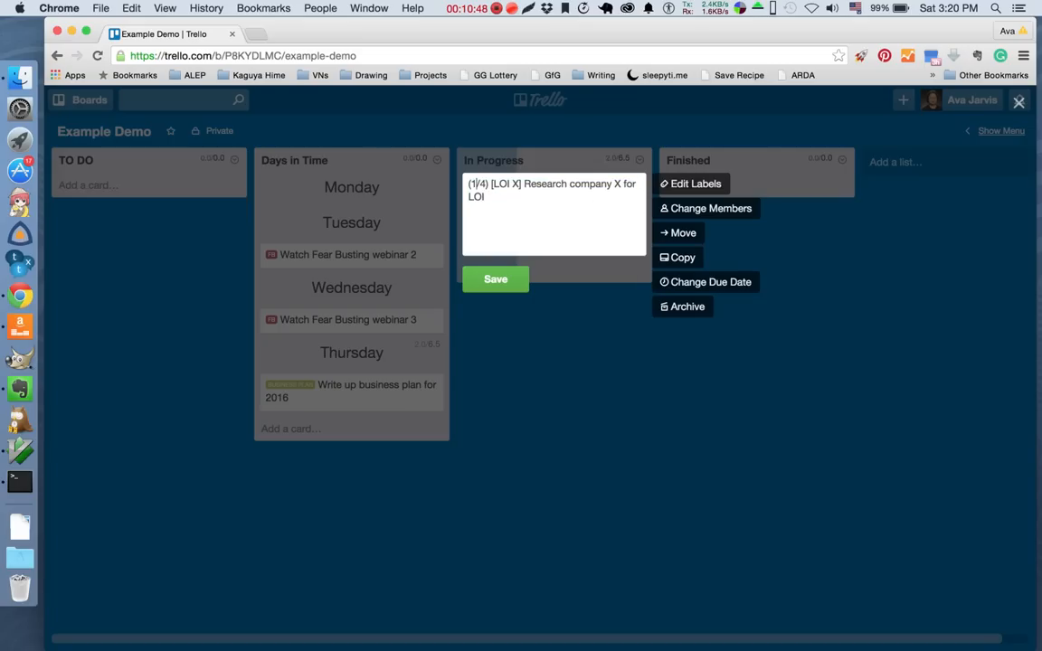
click(519, 282)
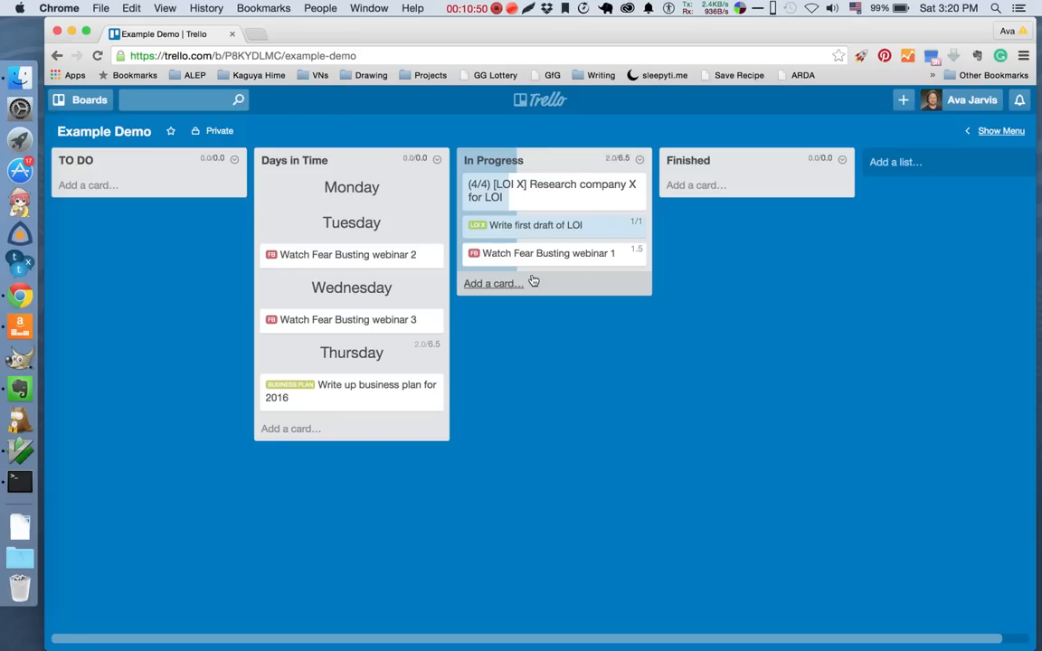
Change the number prefix of the "Watch Fear Busting webinar 1" card to "(1.5/1.5)" and save it.
click(636, 241)
text(/1.5) [FB] Watch Fear Busting webinar 1)
click(515, 337)
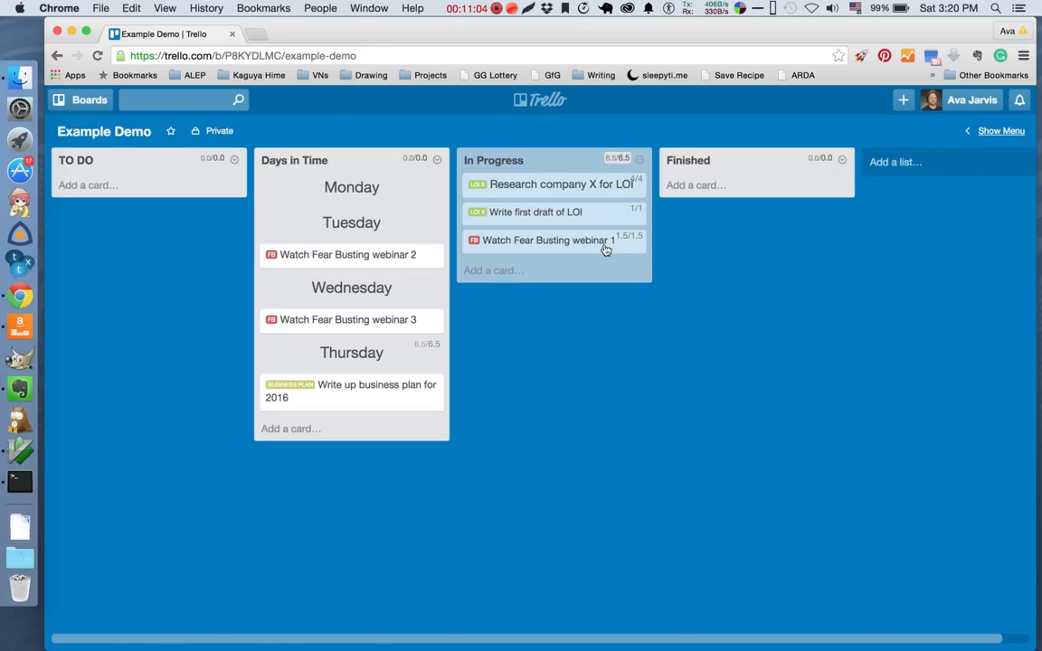
Move the "Research company X for LOI", "Write first draft of LOI" and "Watch Fear Busting webinar 1" cards from In Progress to the Finished list.
drag(546, 190, 748, 190)
drag(574, 190, 755, 219)
right_click(755, 220)
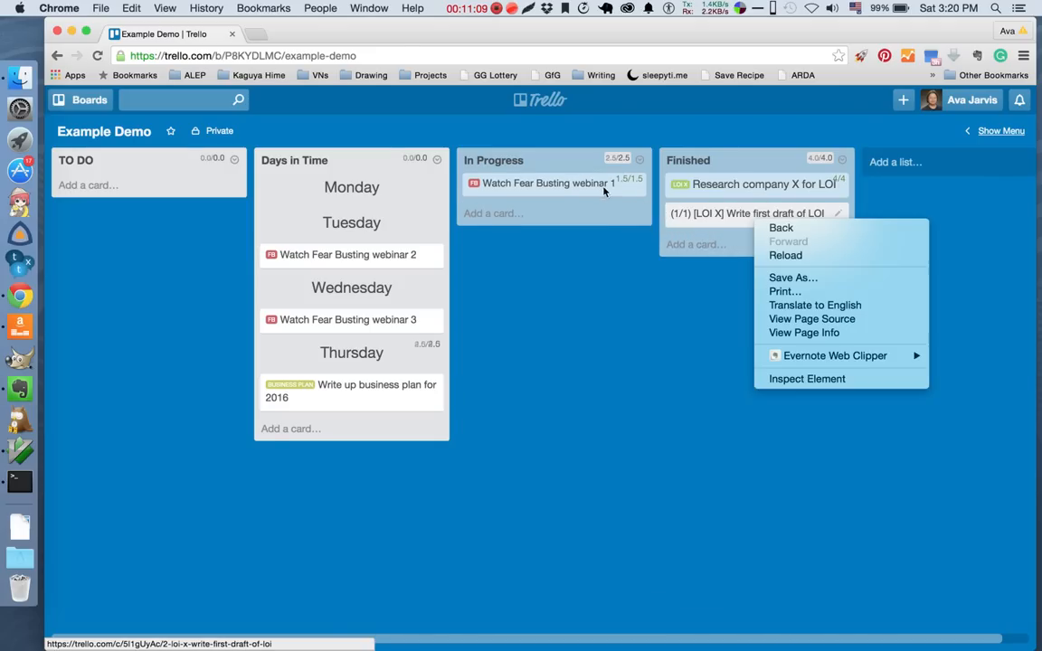
double_click(609, 278)
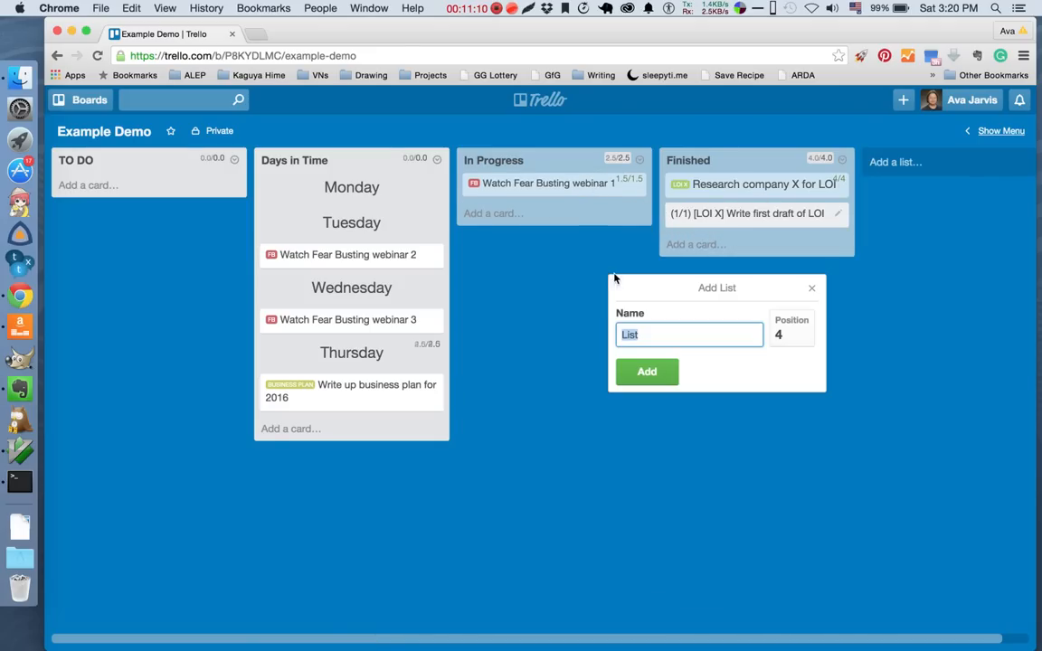
click(812, 288)
drag(552, 182, 712, 233)
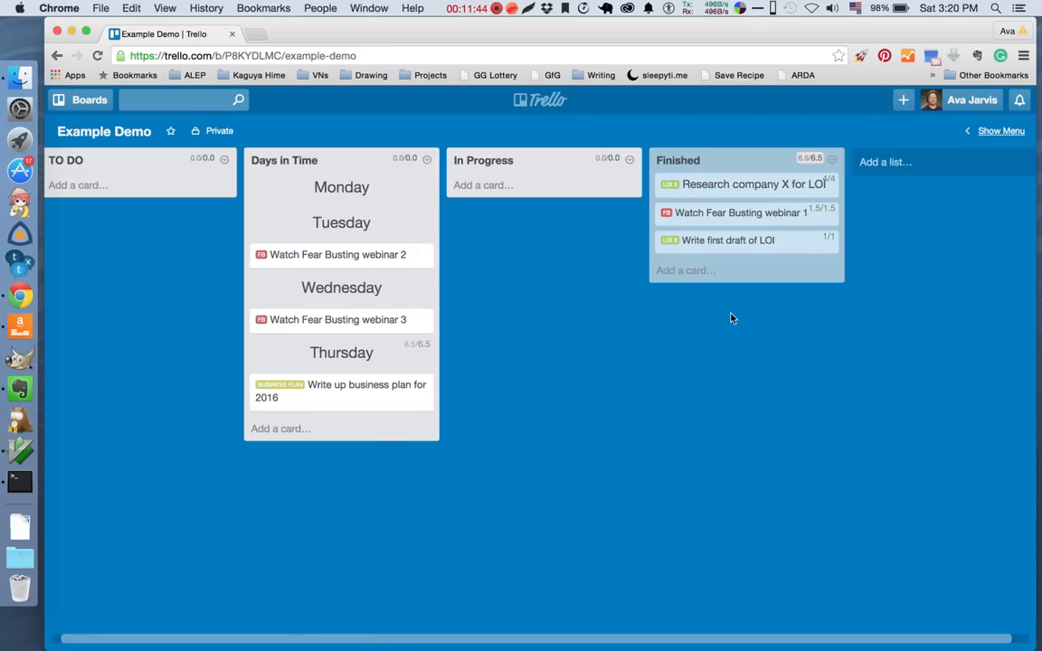
Archive all cards in the Finished list.
click(832, 160)
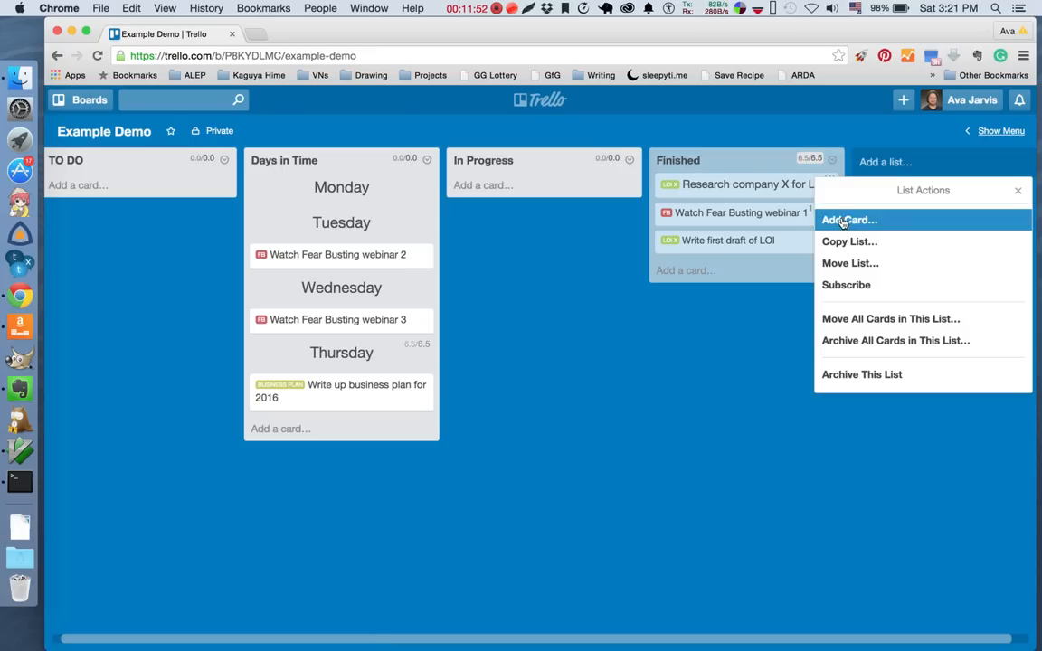
click(864, 341)
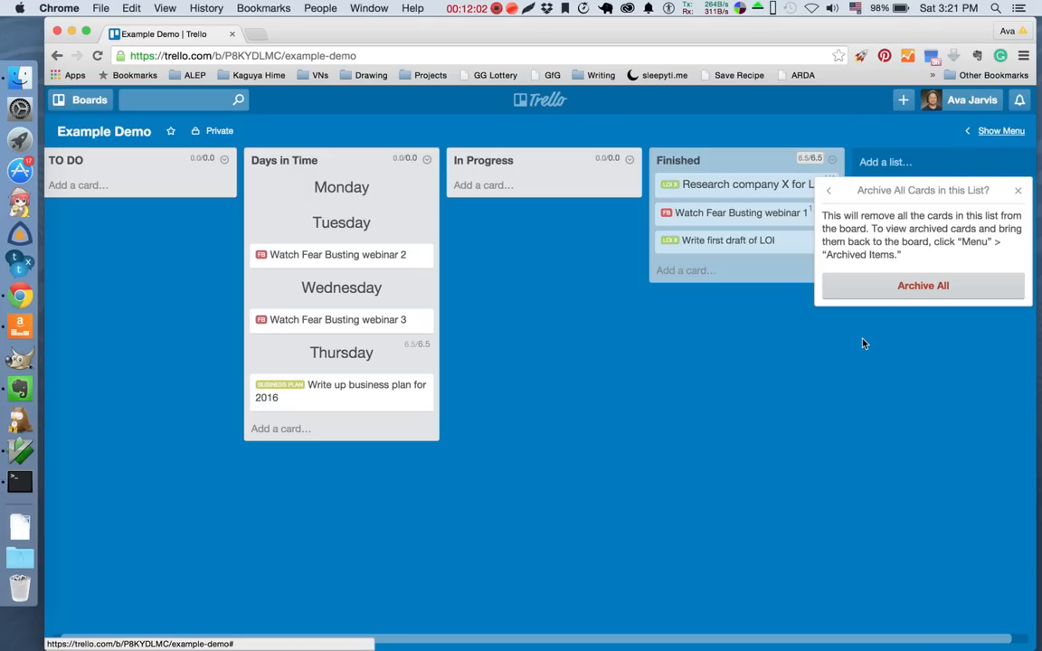
click(897, 287)
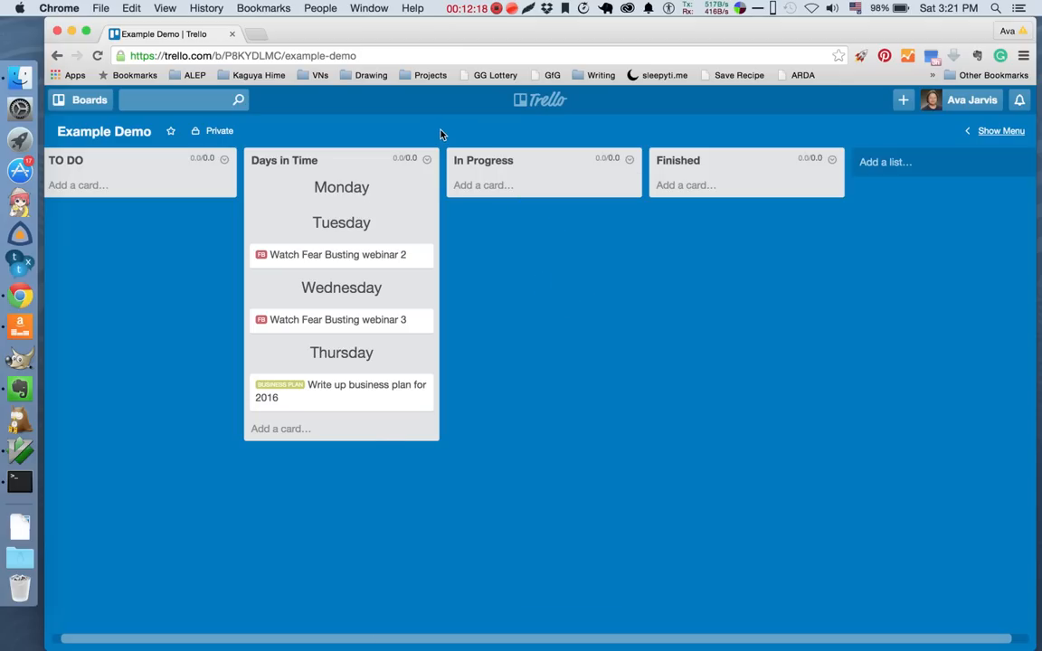
scroll(446, 132, left, 5)
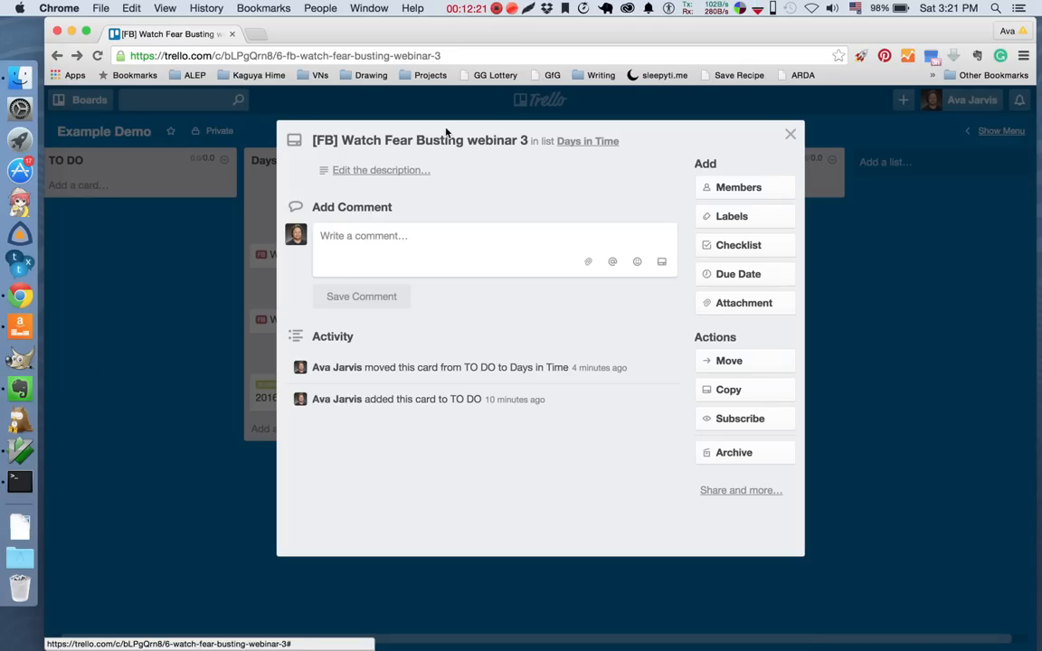
click(788, 133)
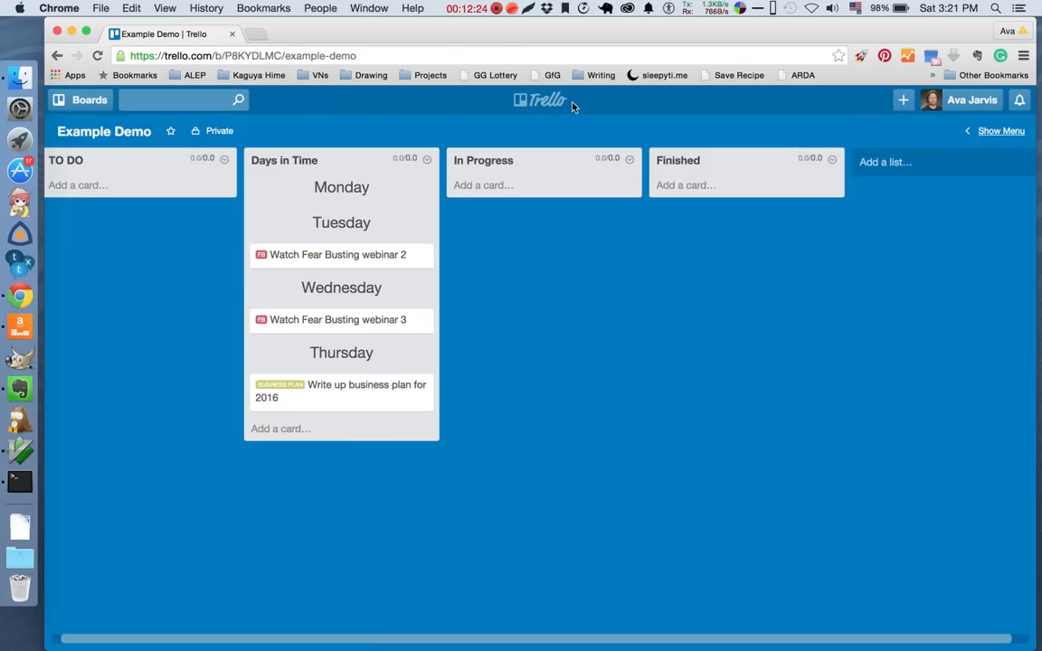